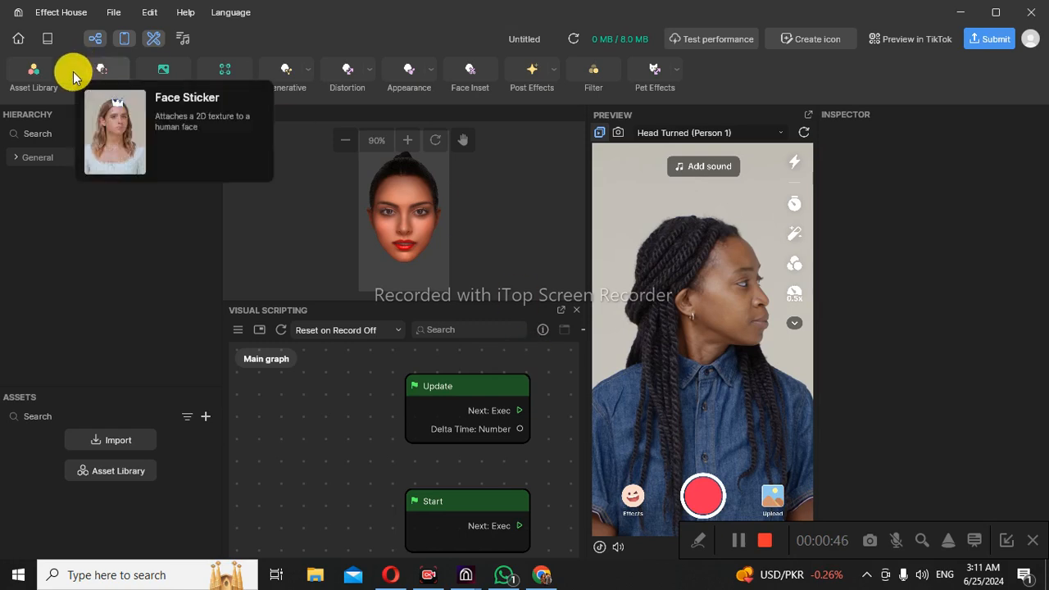
Step: Open the asset library's 3D category and browse the available hats, glasses, characters and other models
click(45, 77)
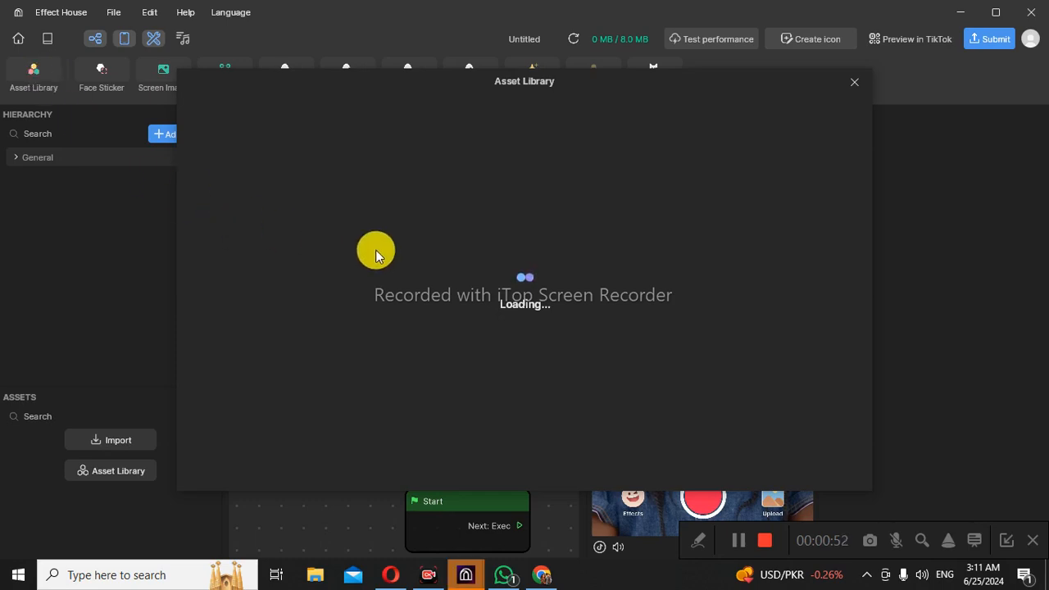
click(253, 159)
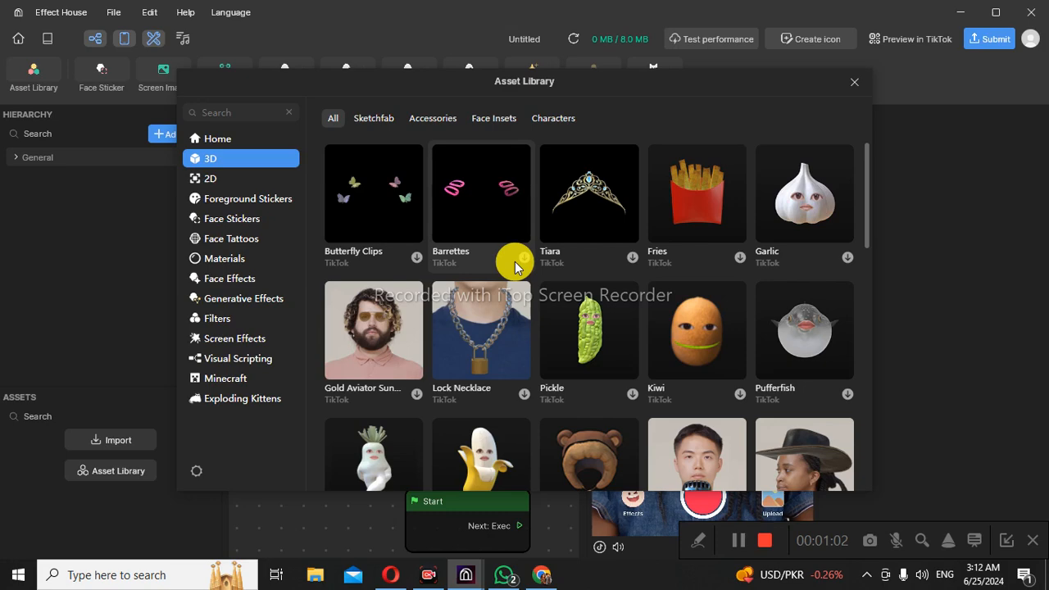
scroll(523, 290, down, 3)
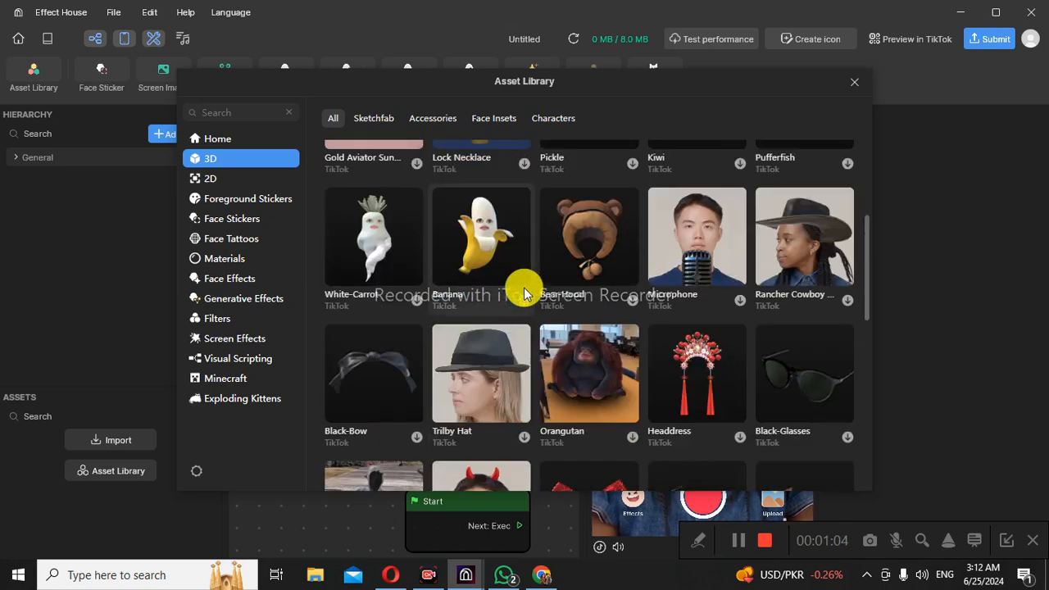
scroll(525, 294, down, 3)
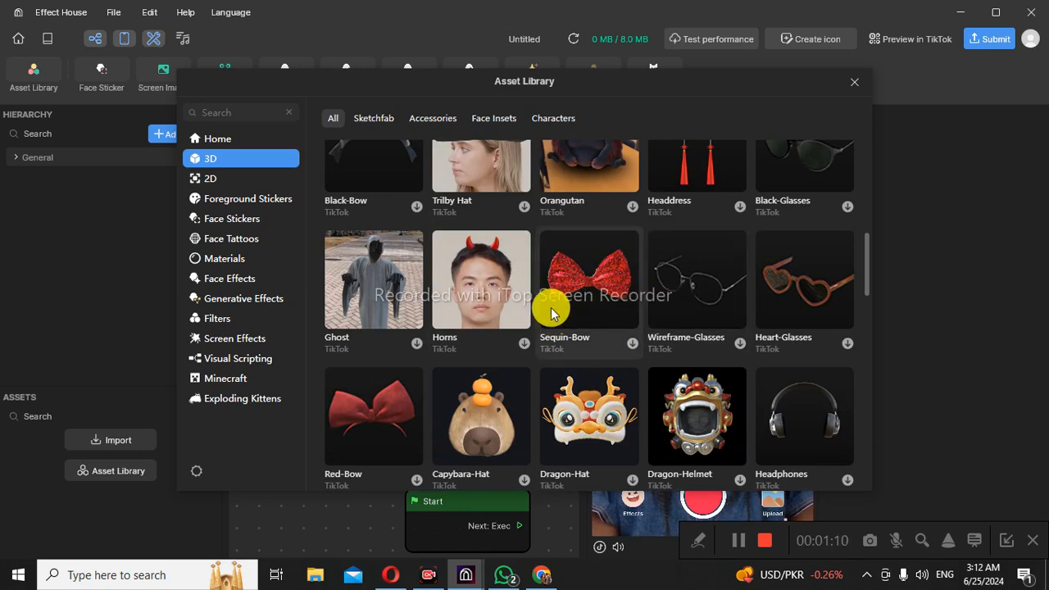
scroll(551, 311, up, 3)
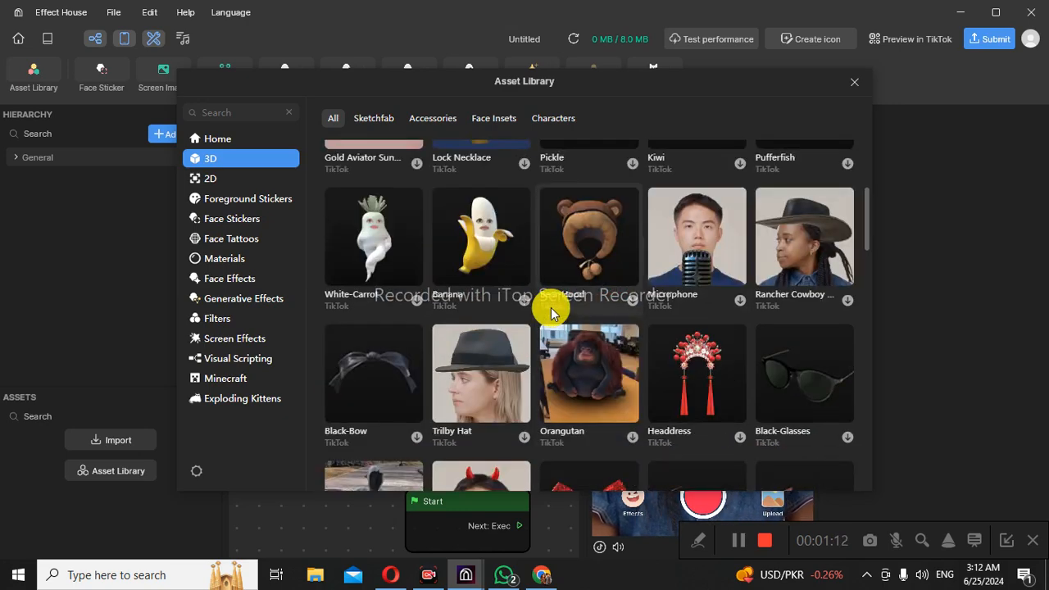
scroll(561, 331, down, 3)
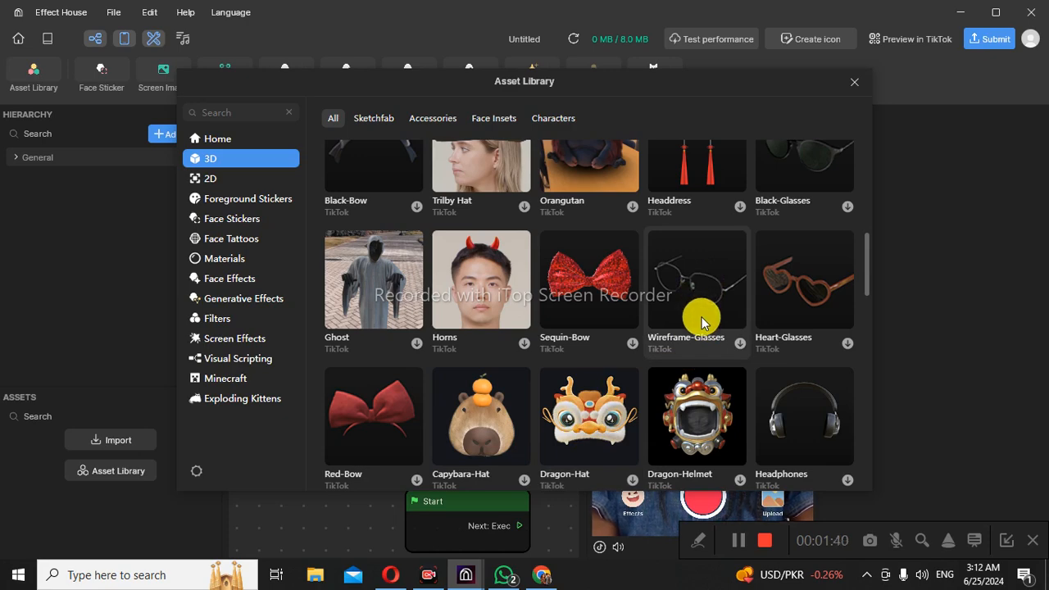
scroll(701, 319, down, 5)
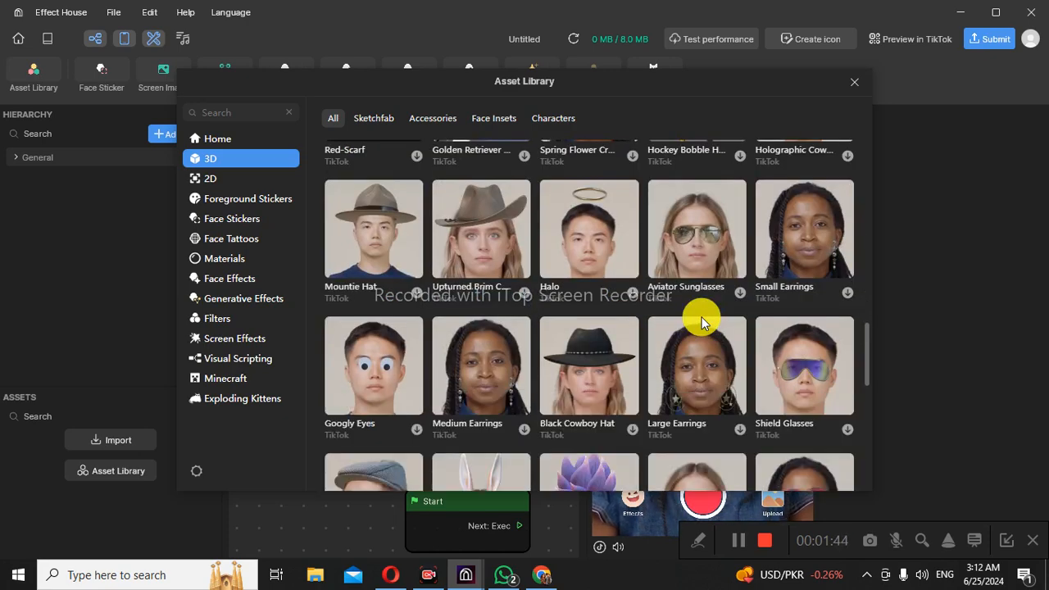
scroll(726, 300, up, 4)
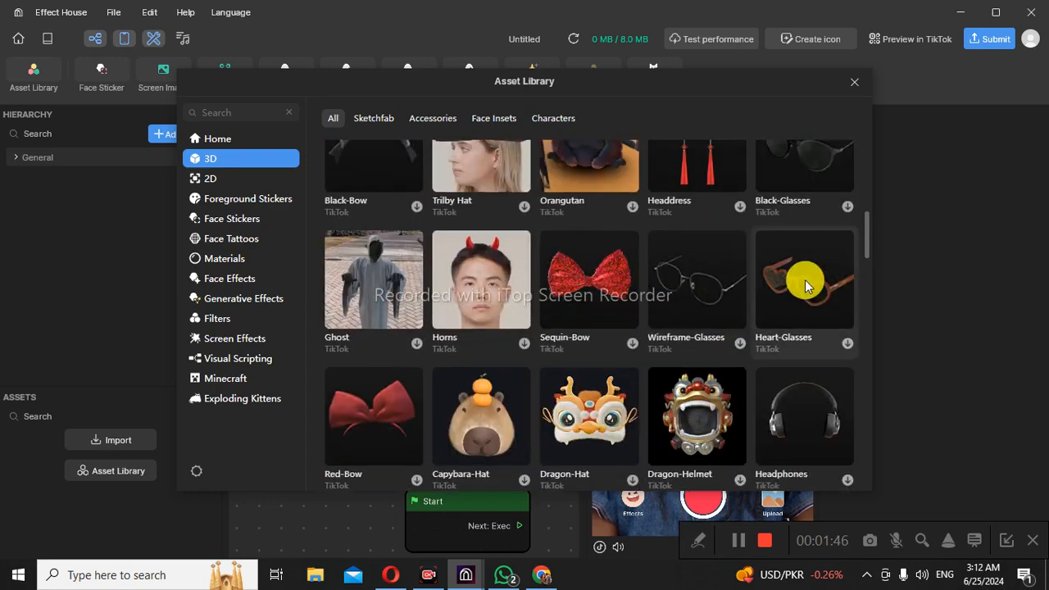
scroll(804, 285, up, 2)
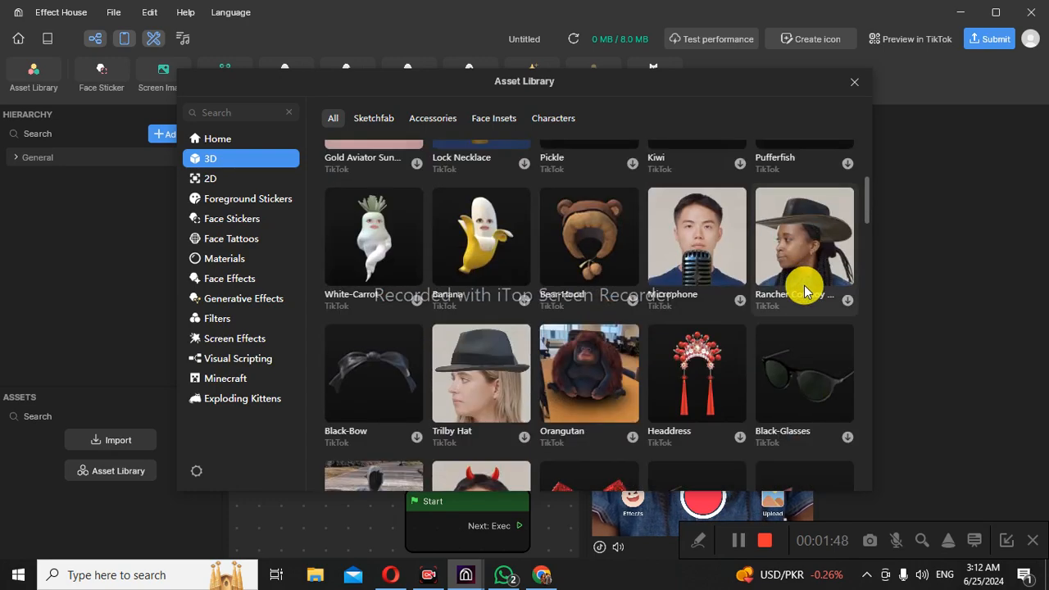
scroll(804, 287, up, 2)
scroll(804, 285, down, 15)
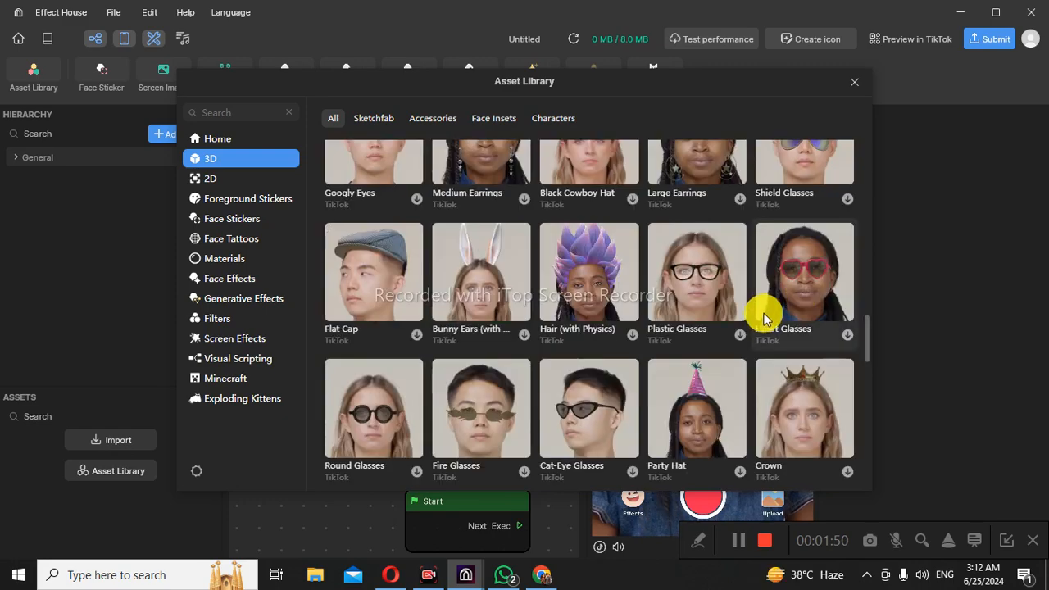
scroll(761, 324, down, 2)
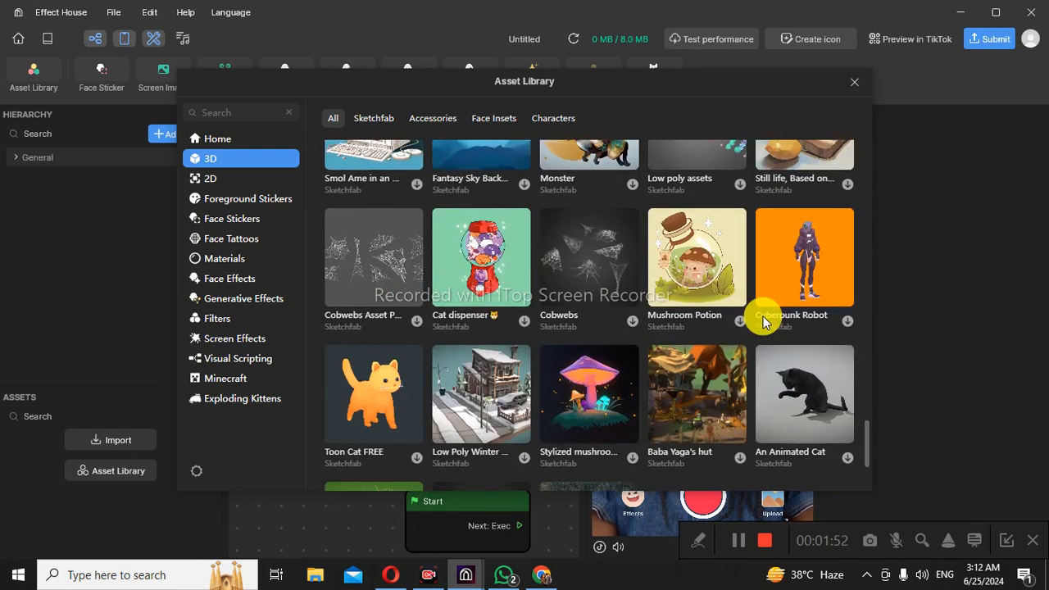
scroll(752, 328, down, 3)
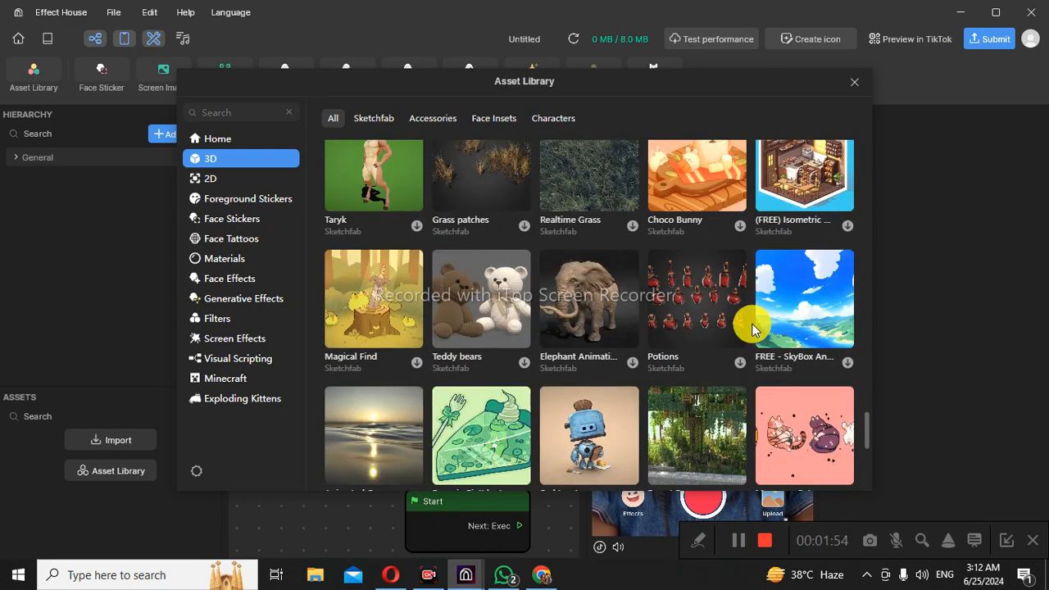
scroll(752, 327, down, 3)
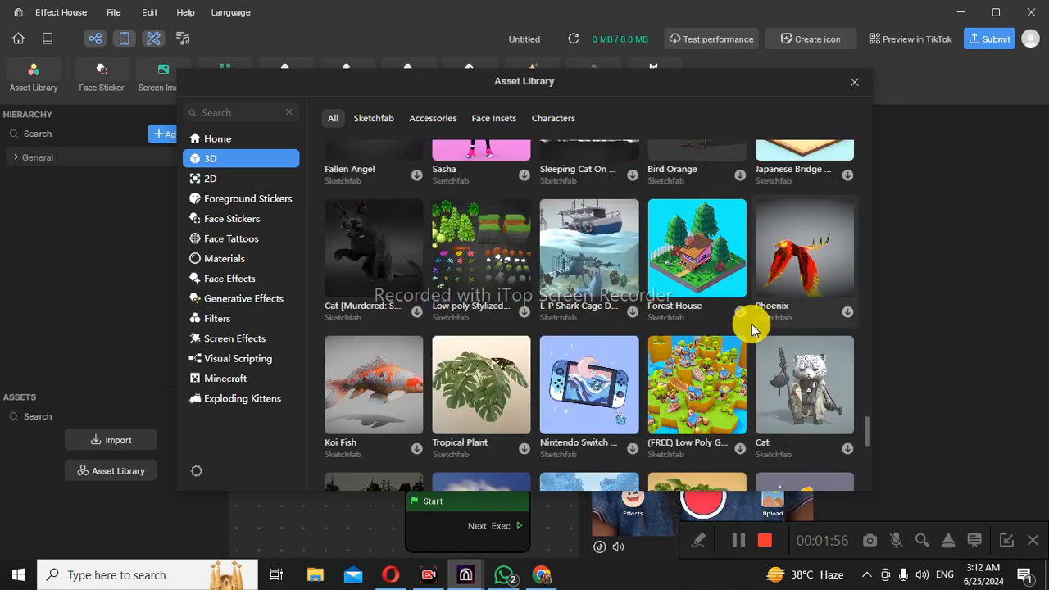
scroll(752, 325, up, 5)
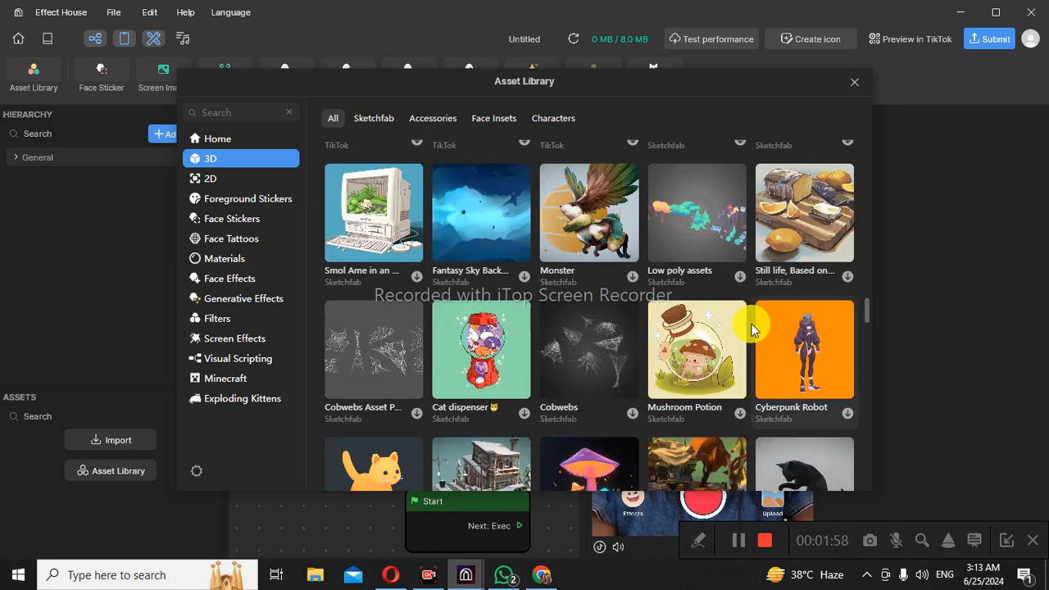
scroll(751, 325, up, 5)
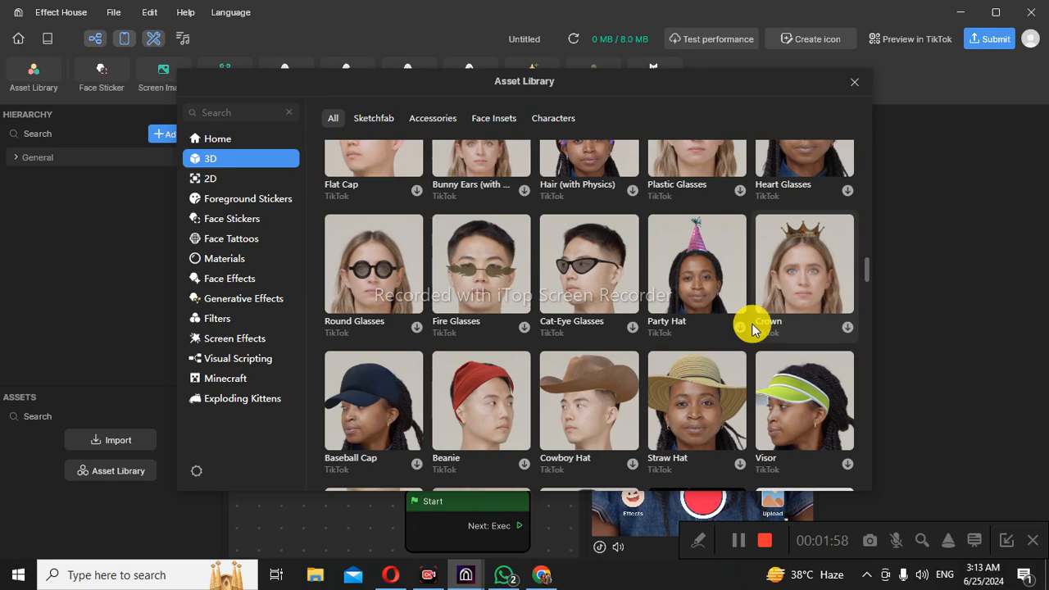
scroll(752, 327, down, 3)
scroll(749, 328, up, 3)
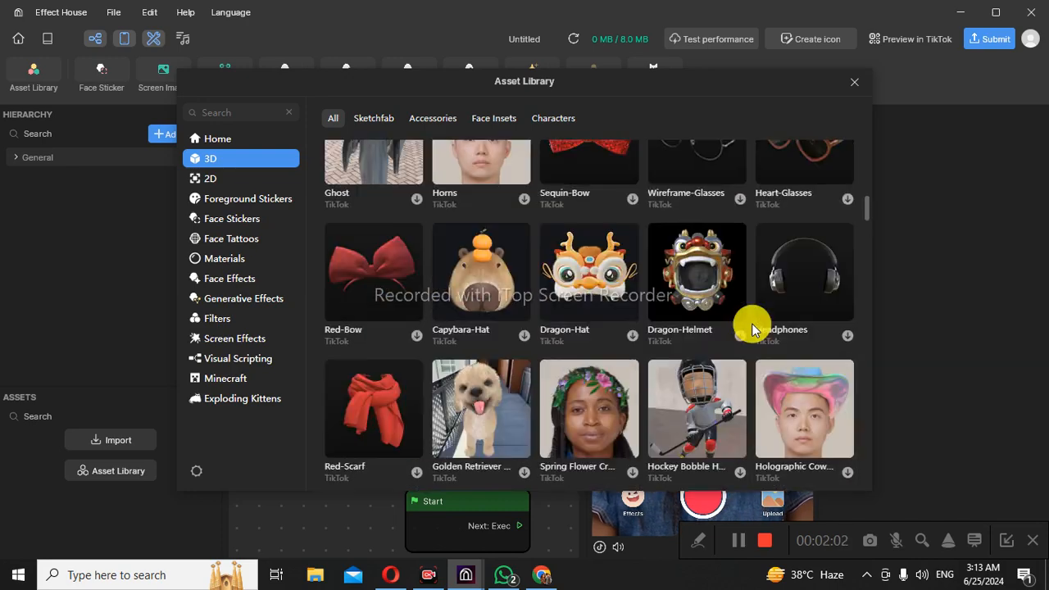
scroll(758, 304, up, 3)
scroll(758, 304, up, 1)
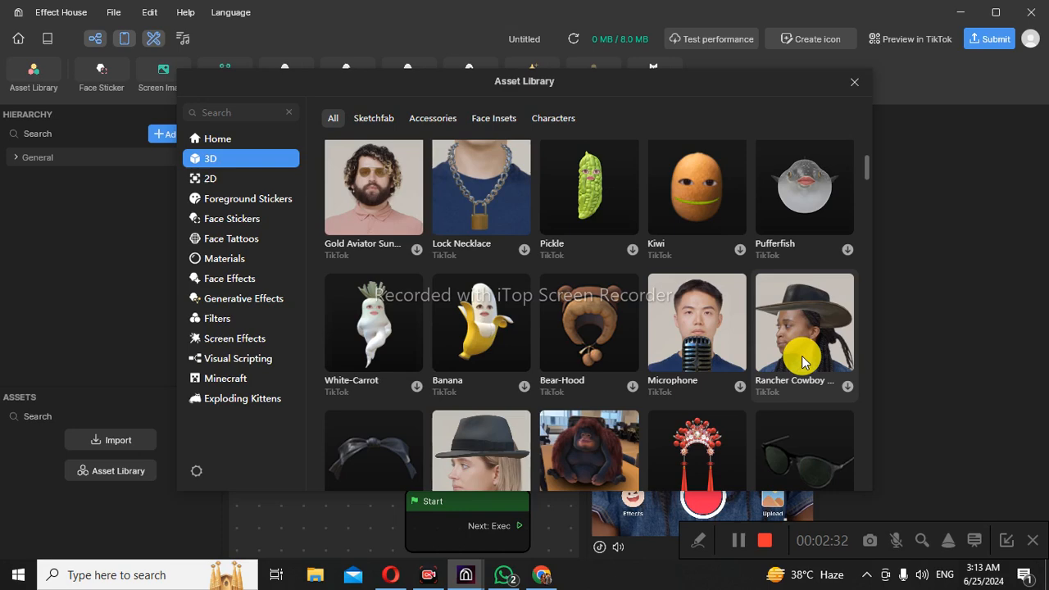
Step: Add the Heart-Glasses 3D asset to the project and close the asset library
scroll(820, 362, down, 2)
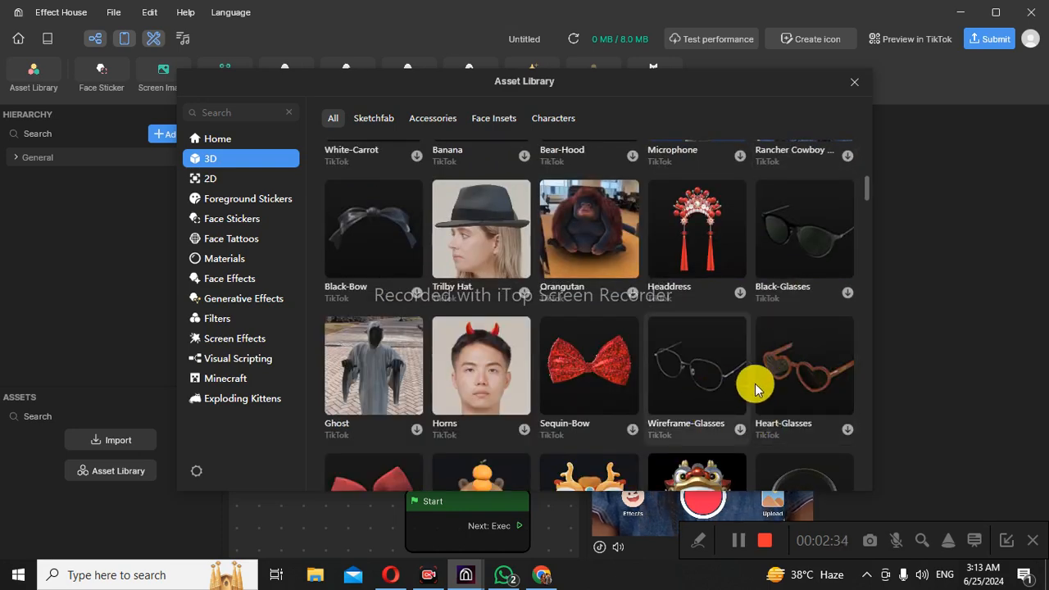
click(847, 430)
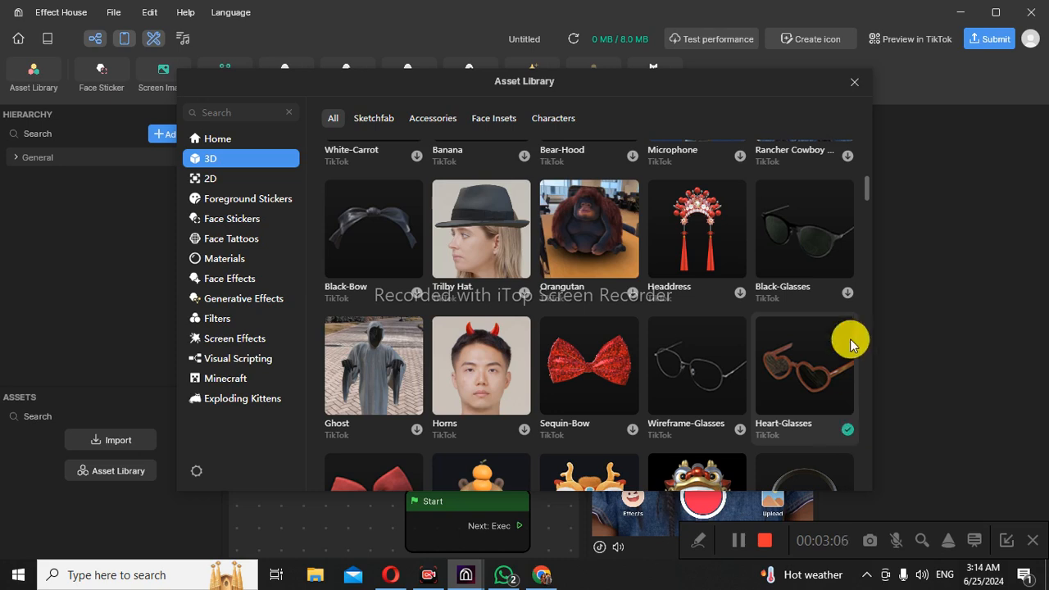
click(854, 83)
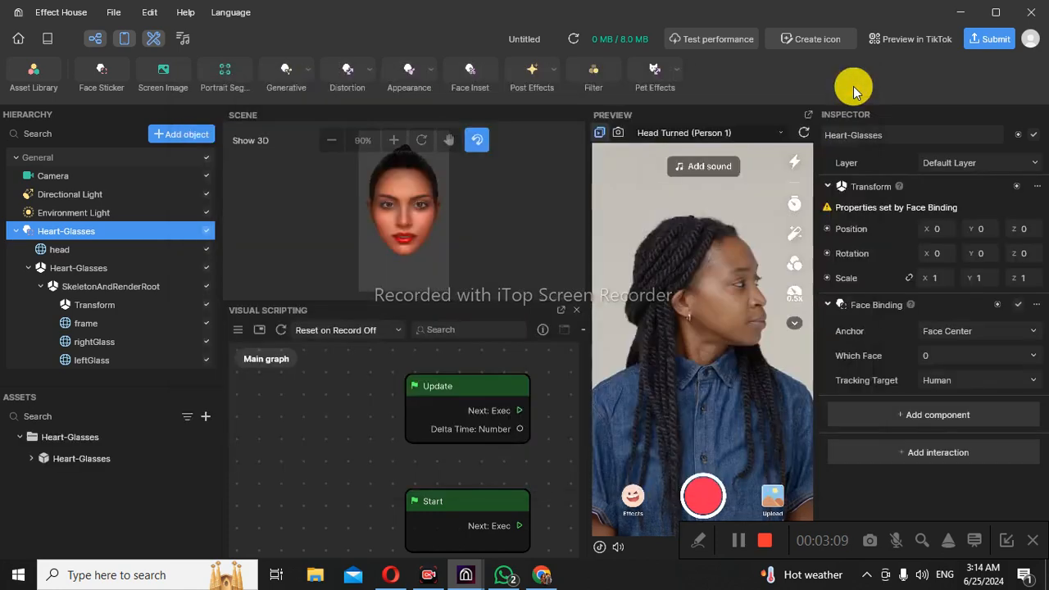
Step: Preview the glasses on Eyebrow Raised (Person 4) and return the preview to Head Turned (Person 1)
click(782, 132)
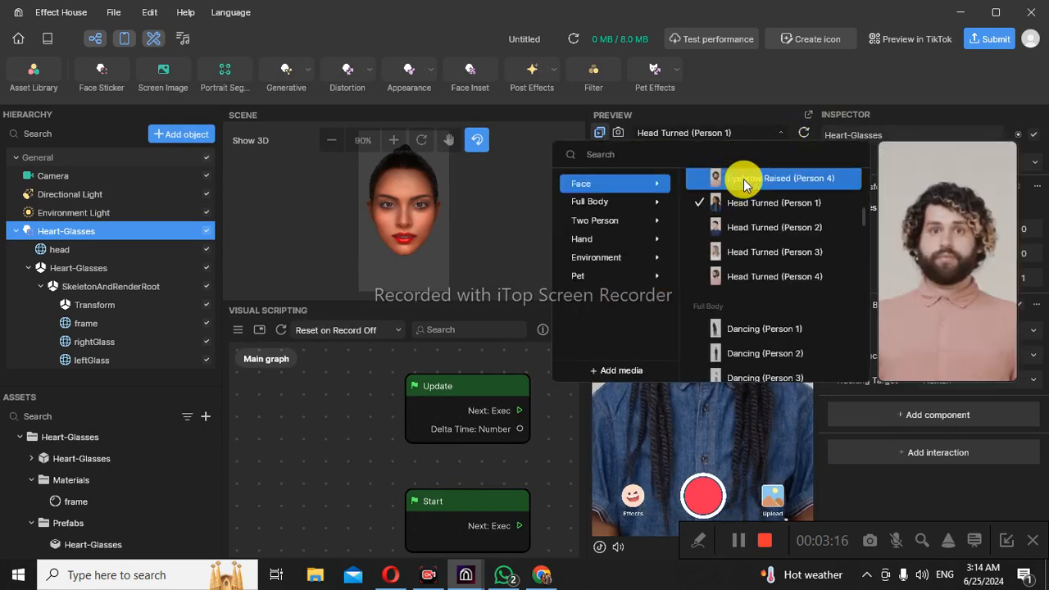
click(745, 182)
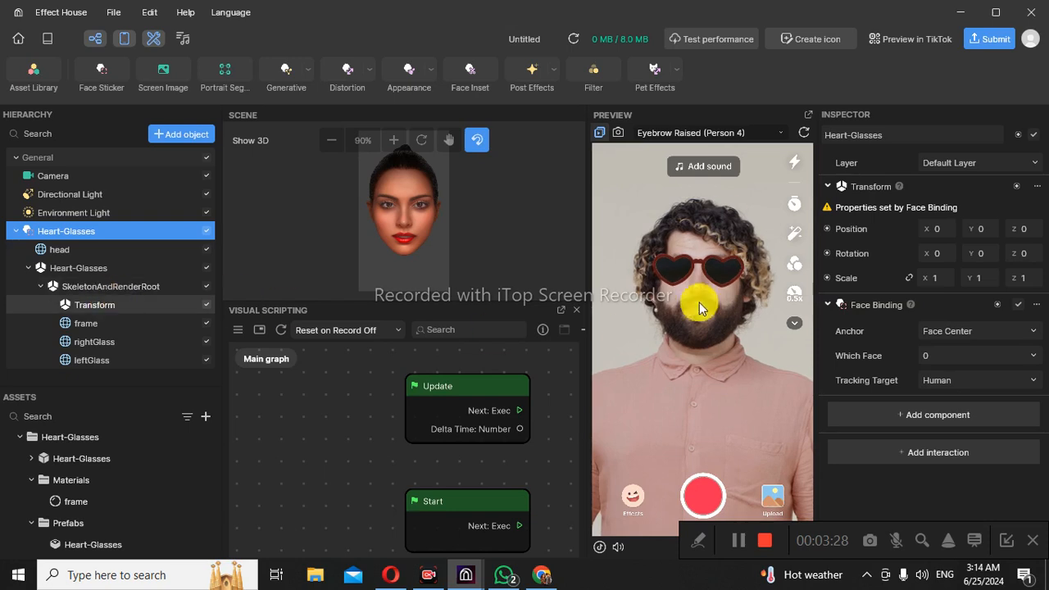
click(777, 139)
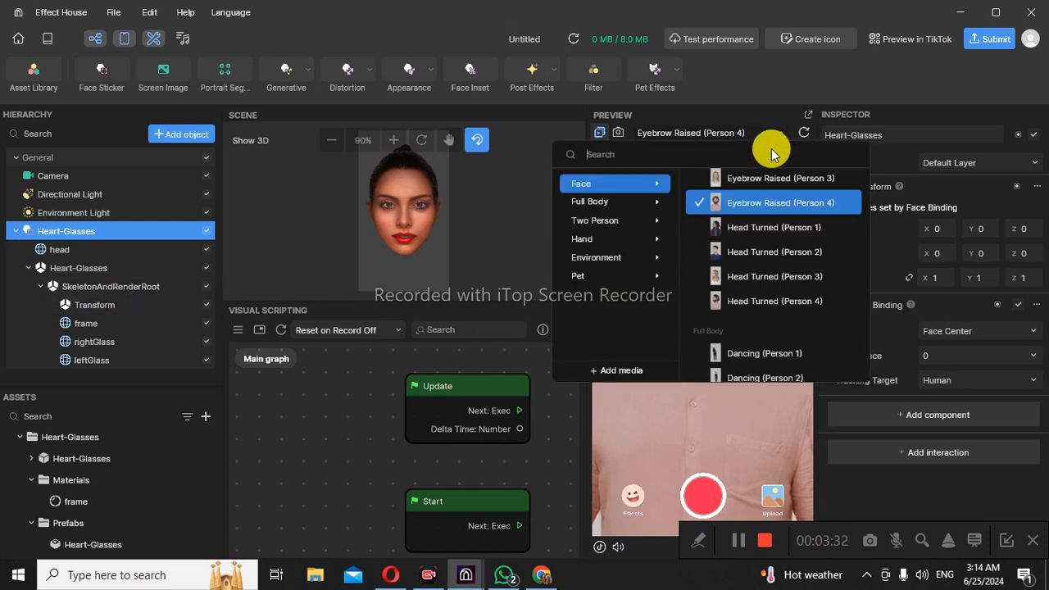
click(747, 229)
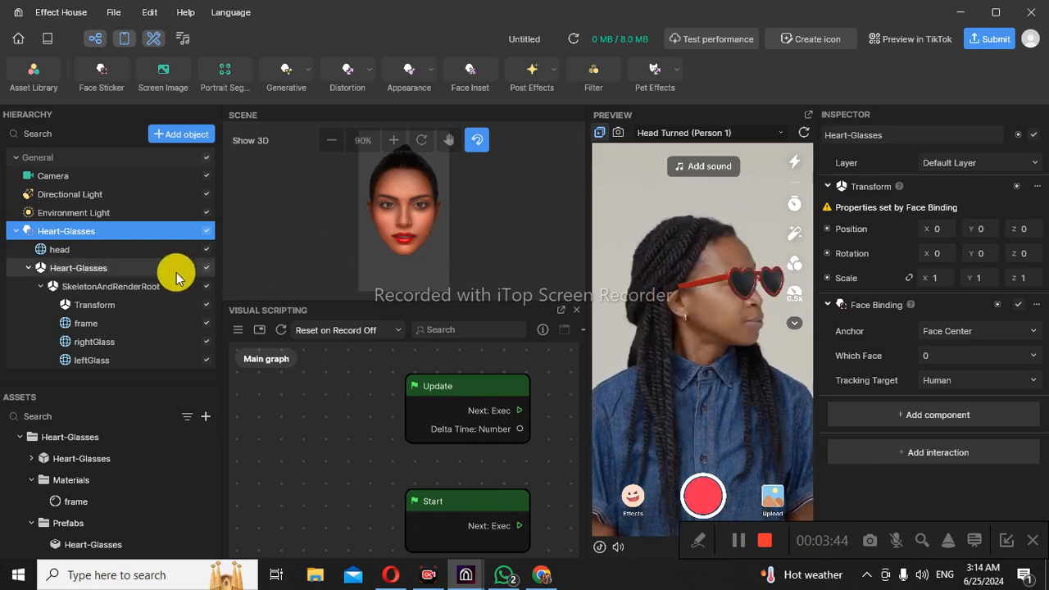
Step: Move the nested Heart-Glasses object slightly down the face, to a Y position of about -0.69
click(129, 270)
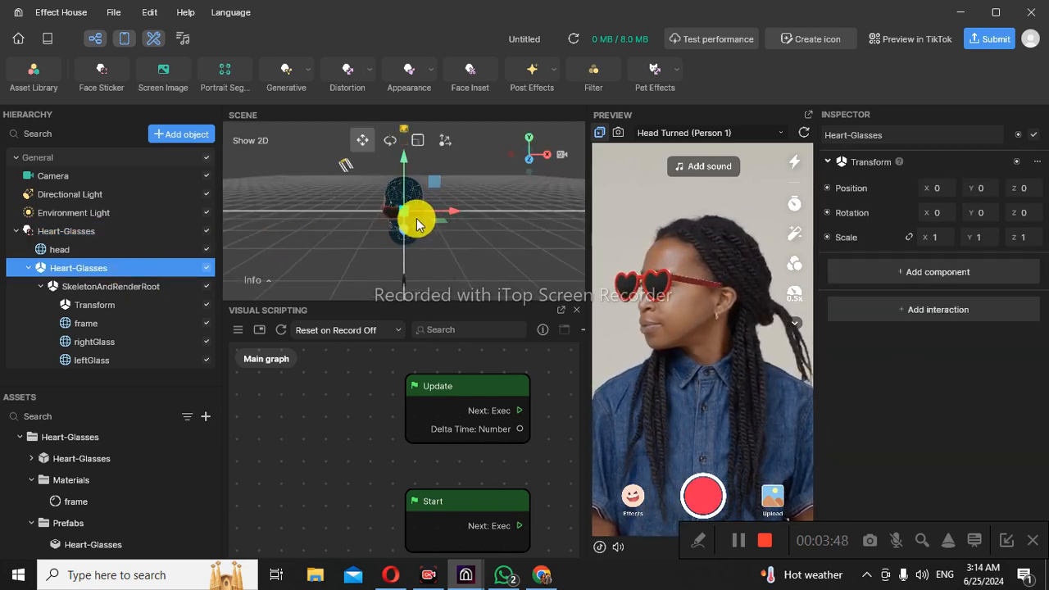
scroll(418, 218, up, 2)
scroll(417, 217, up, 4)
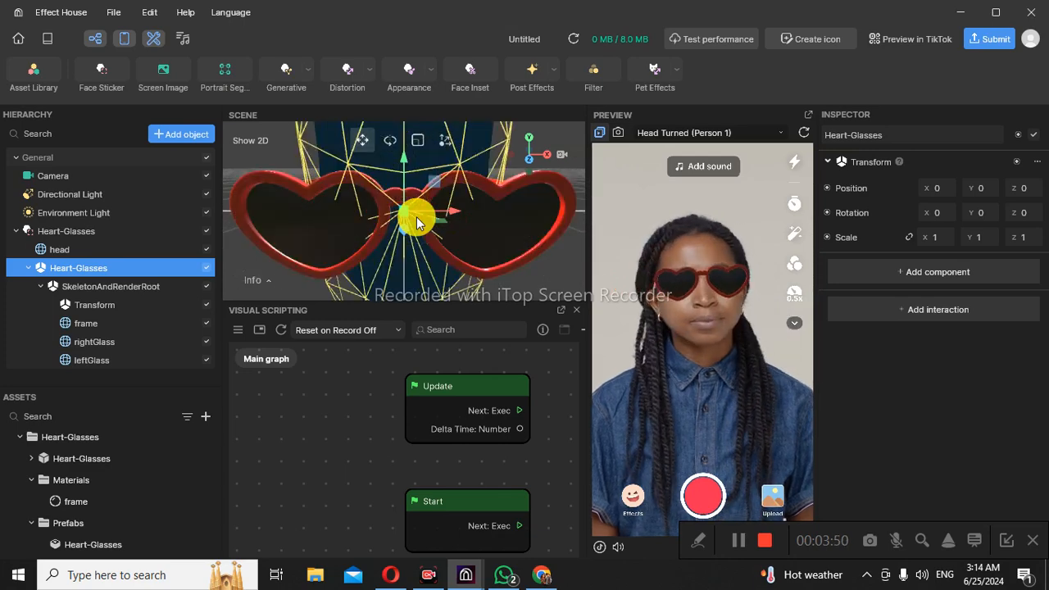
scroll(416, 216, down, 5)
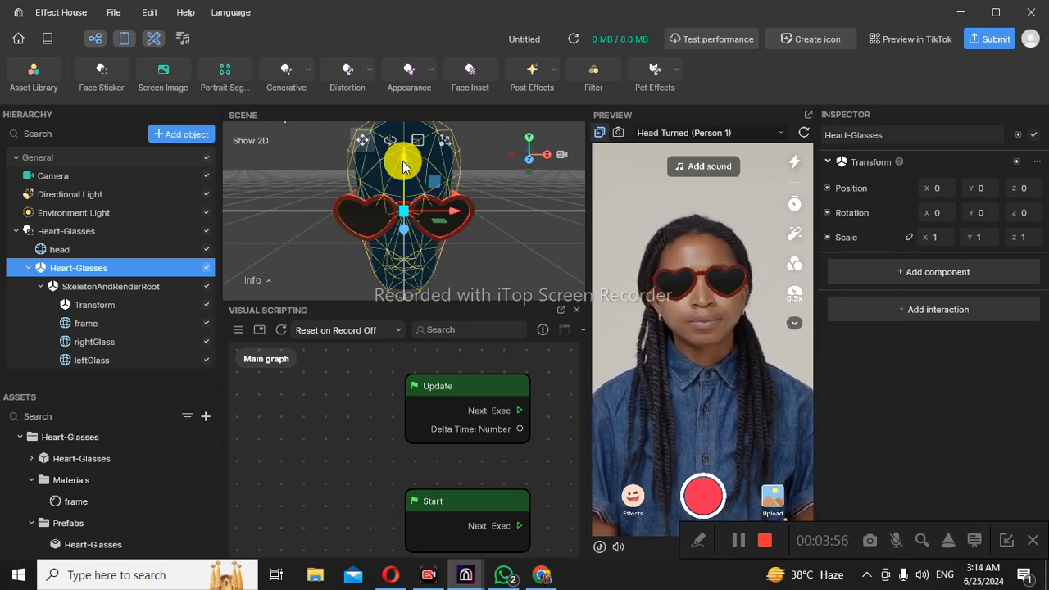
drag(402, 161, 403, 167)
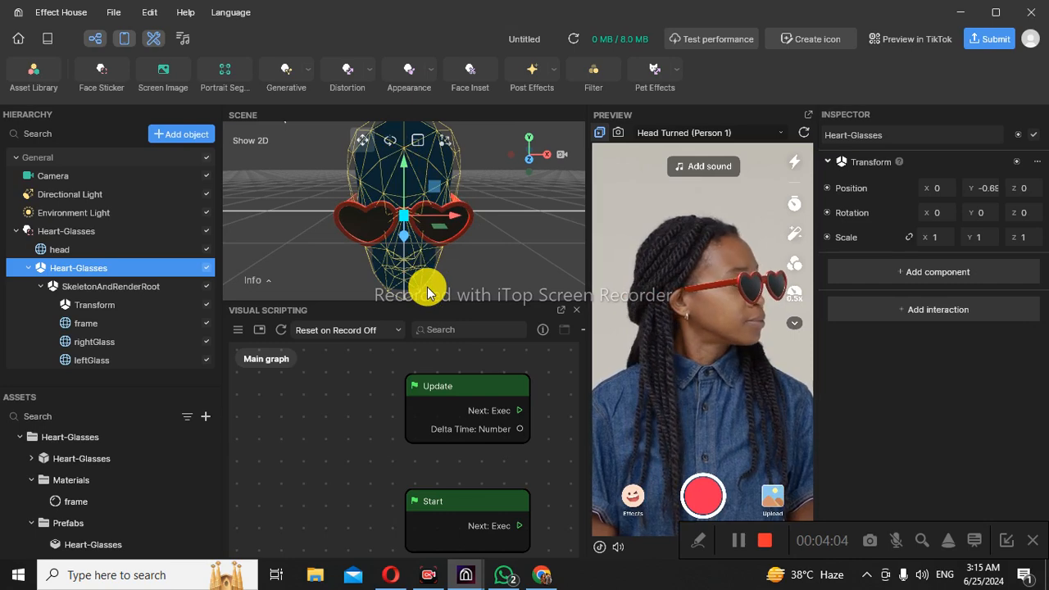
Step: Examine the glasses' fit from the side of the face, hiding the head mesh and showing it again
click(561, 156)
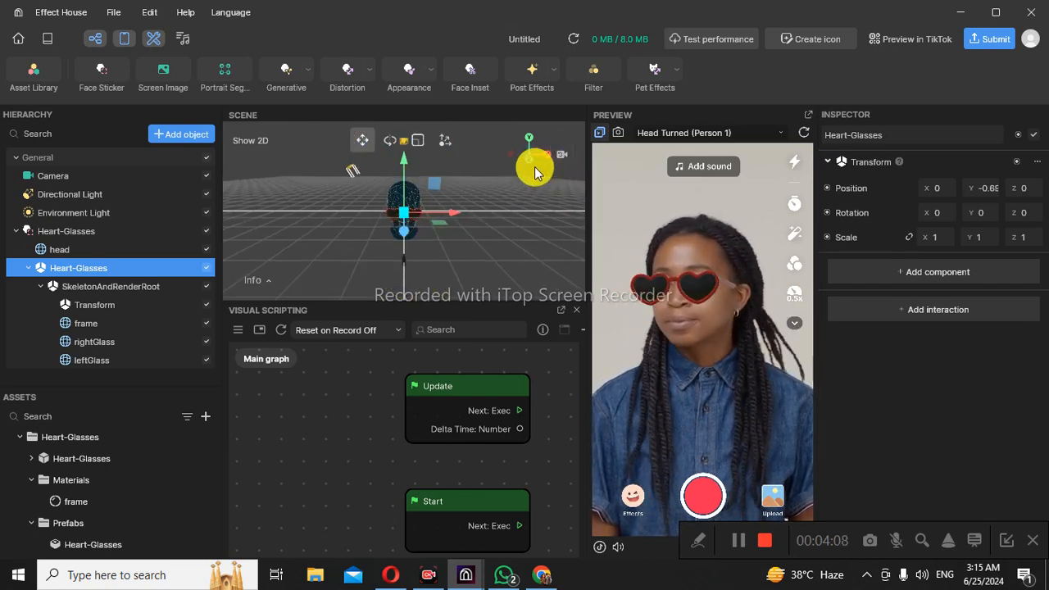
drag(528, 159, 424, 206)
scroll(424, 206, up, 5)
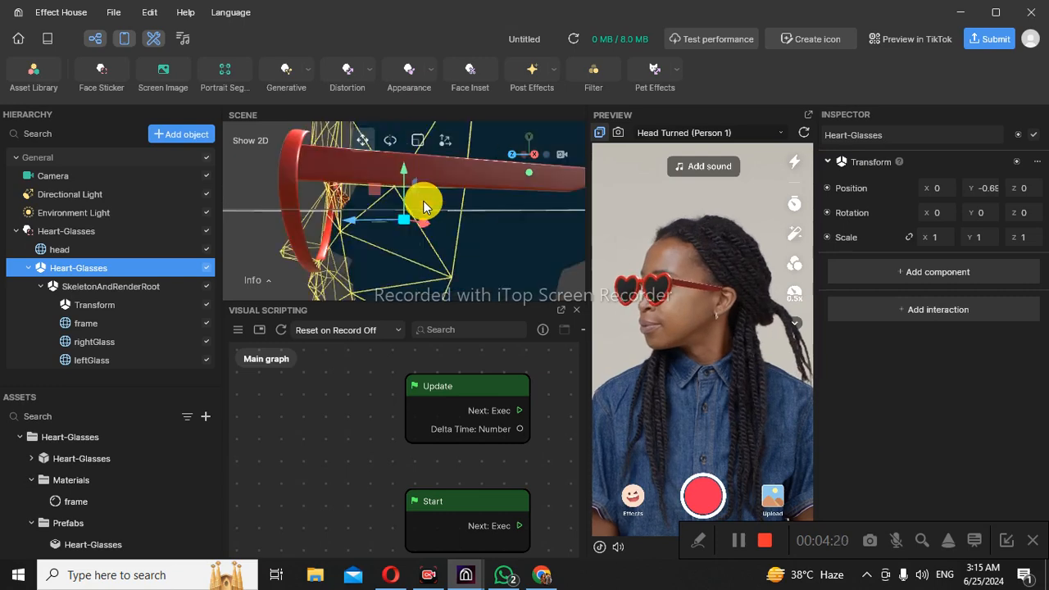
click(207, 249)
scroll(432, 228, down, 5)
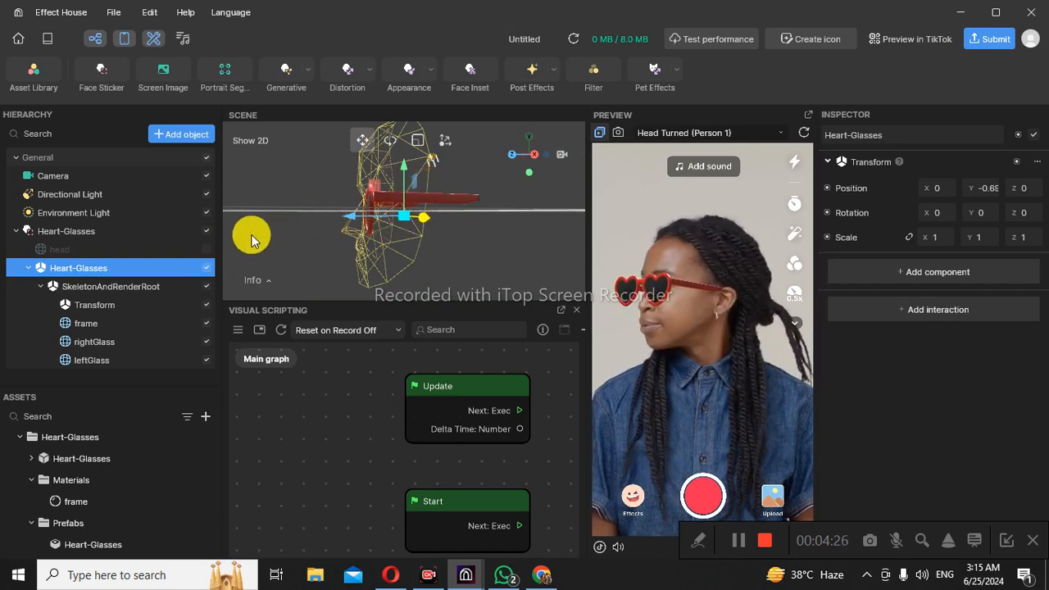
click(205, 251)
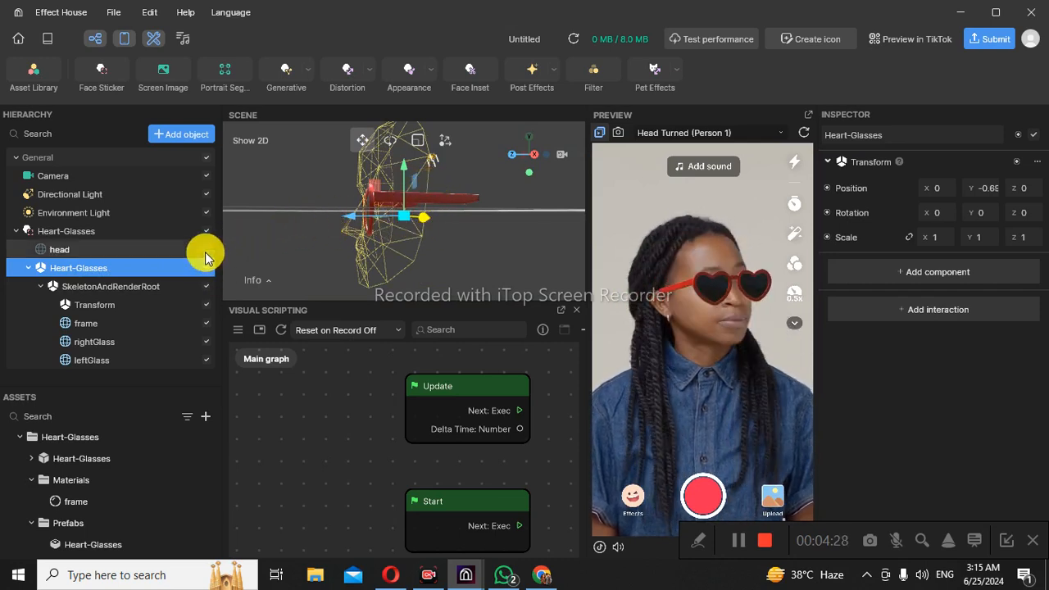
click(207, 253)
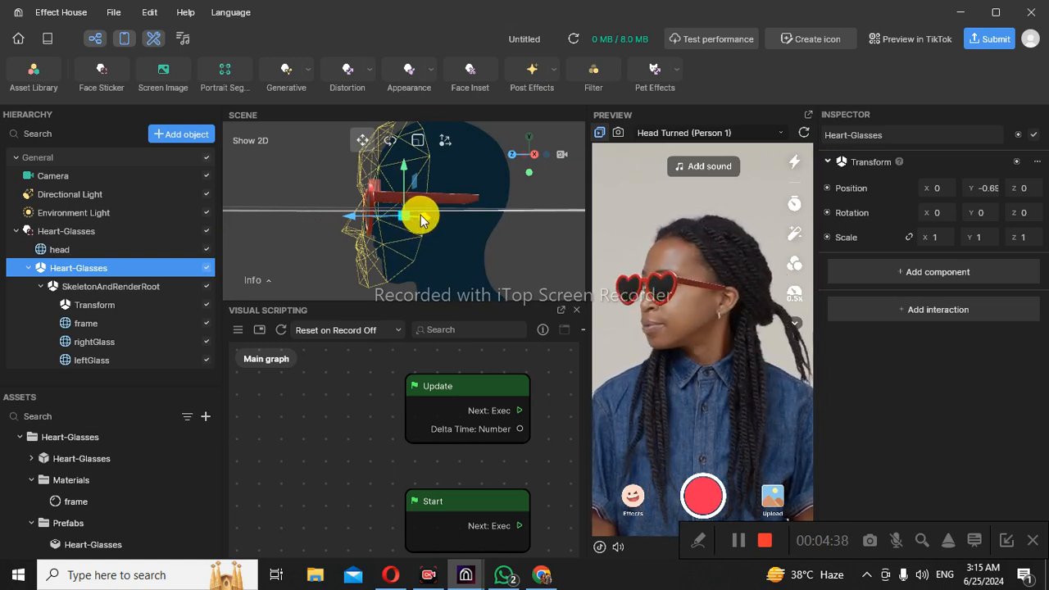
Step: Shift the nested Heart-Glasses object sideways along the X axis to a position of about -0.43
drag(423, 220, 433, 219)
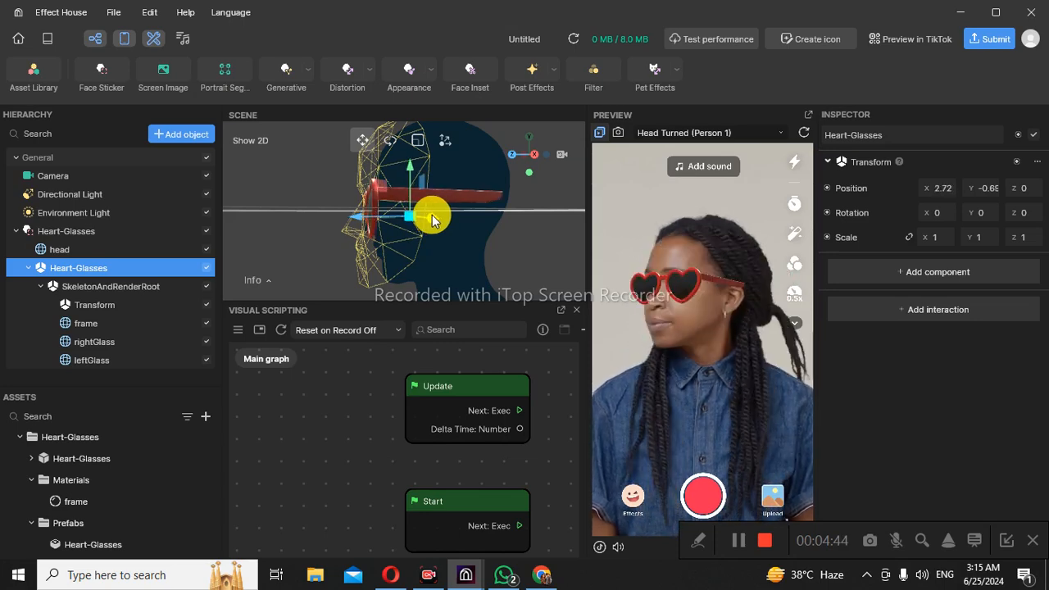
drag(430, 215, 418, 215)
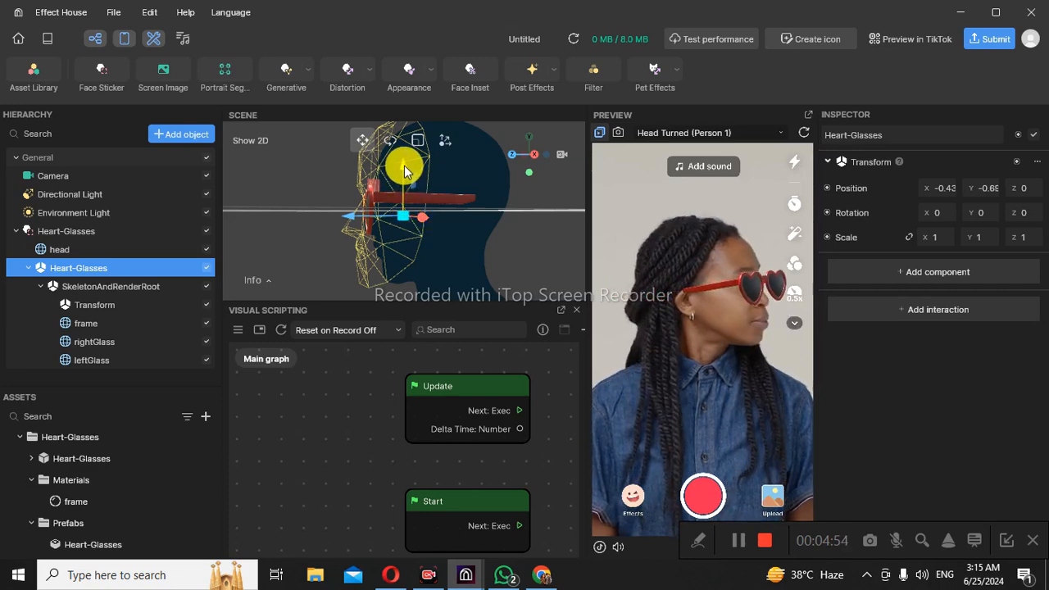
Step: Raise the nested Heart-Glasses object slightly to a Y position of about -0.1 and move it back to a Z position of about -1.5
drag(404, 165, 411, 165)
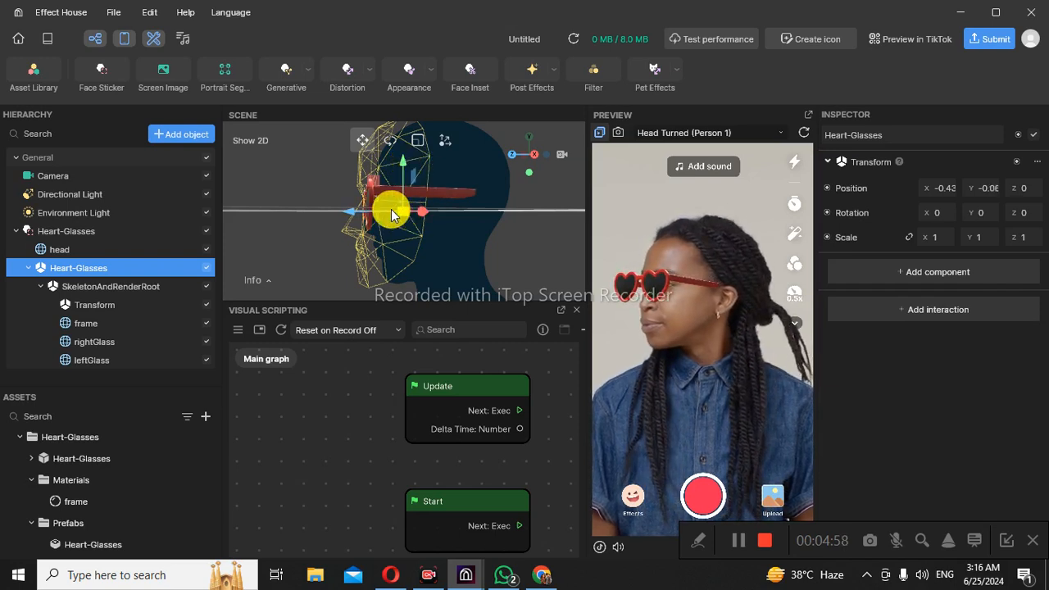
drag(358, 210, 390, 210)
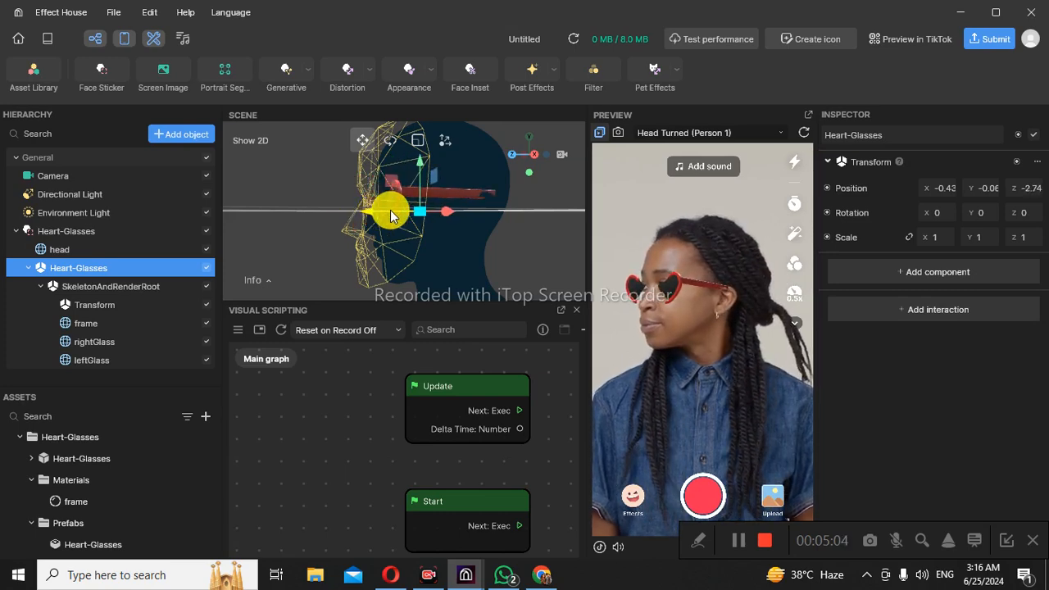
drag(390, 210, 386, 210)
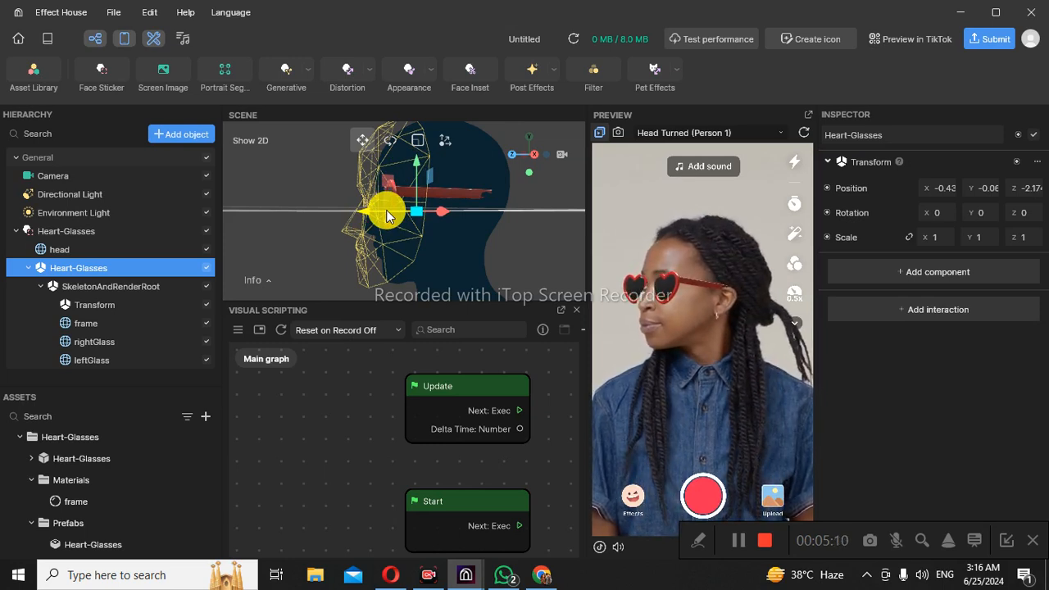
drag(386, 210, 382, 210)
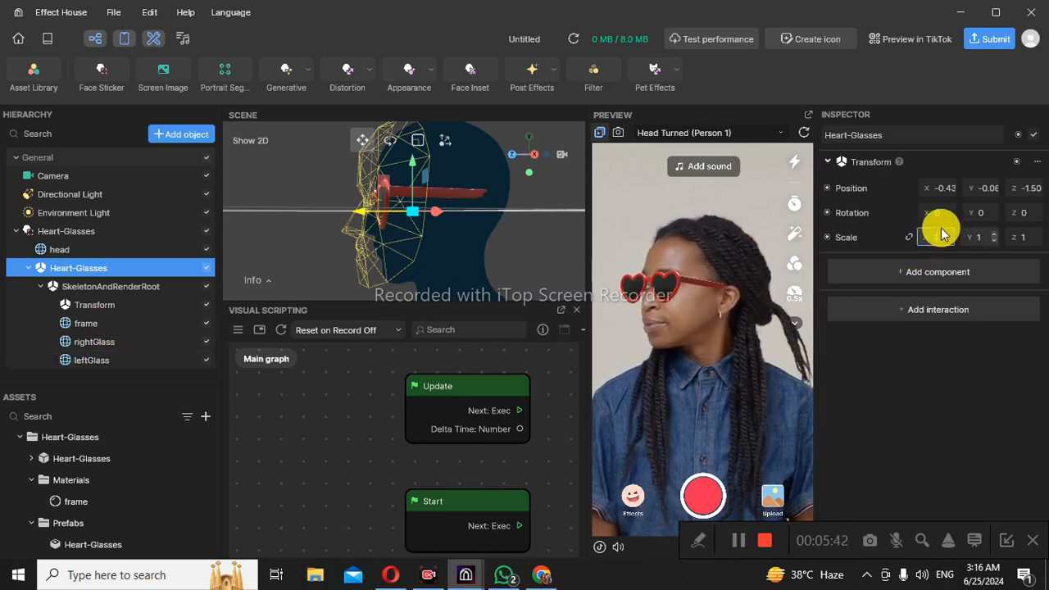
Step: Set the nested Heart-Glasses object's Y rotation to 0.3
click(995, 214)
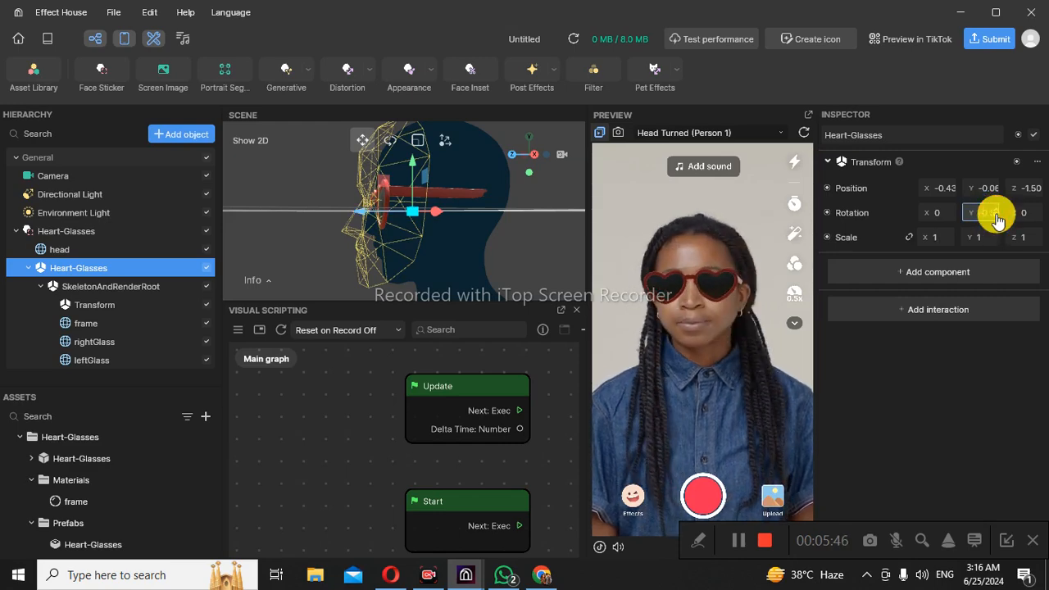
click(996, 214)
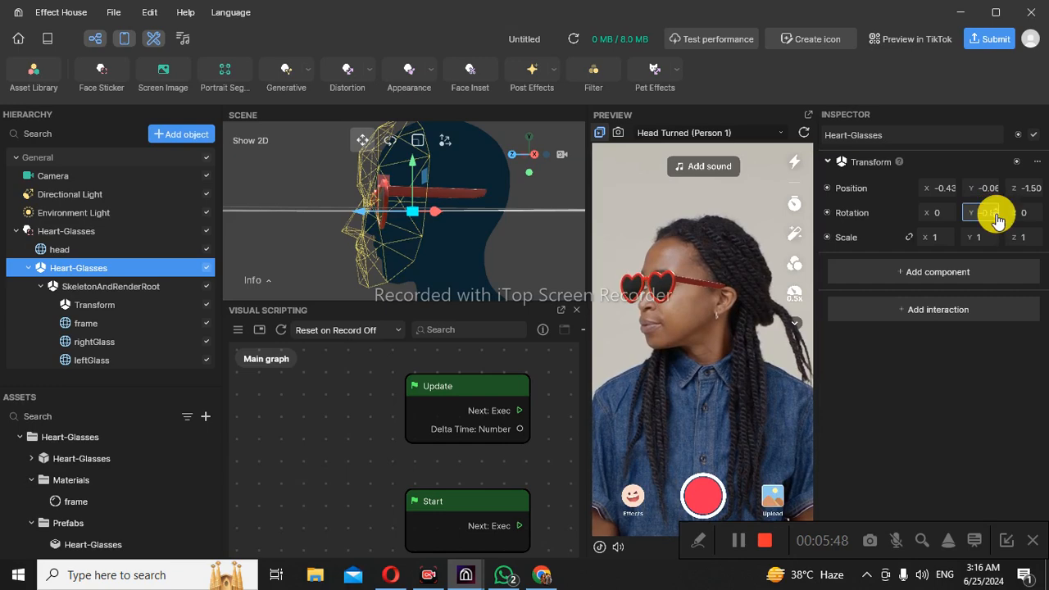
click(997, 211)
click(997, 213)
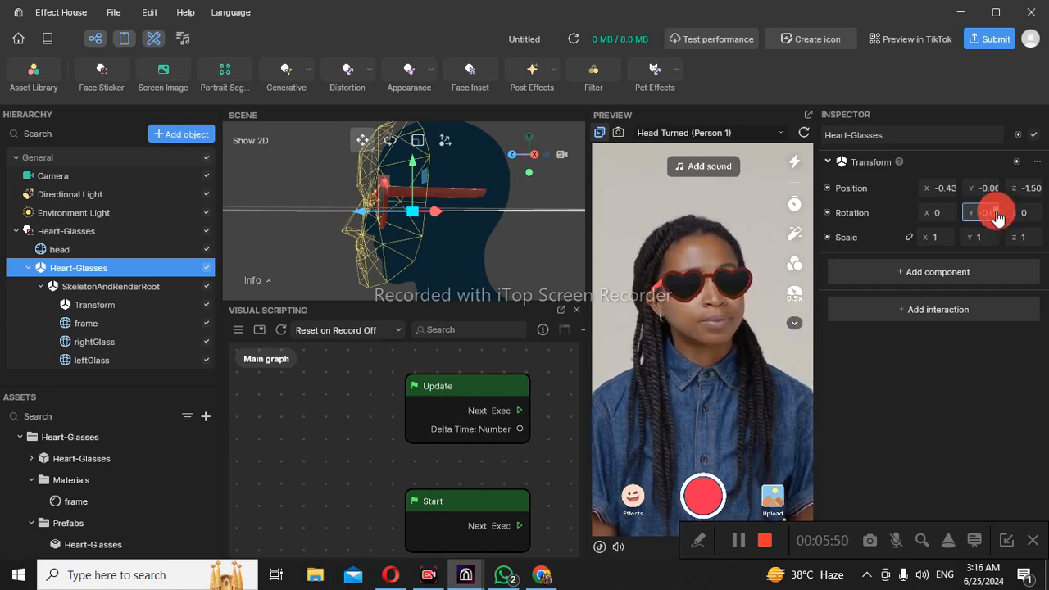
click(996, 214)
double_click(997, 213)
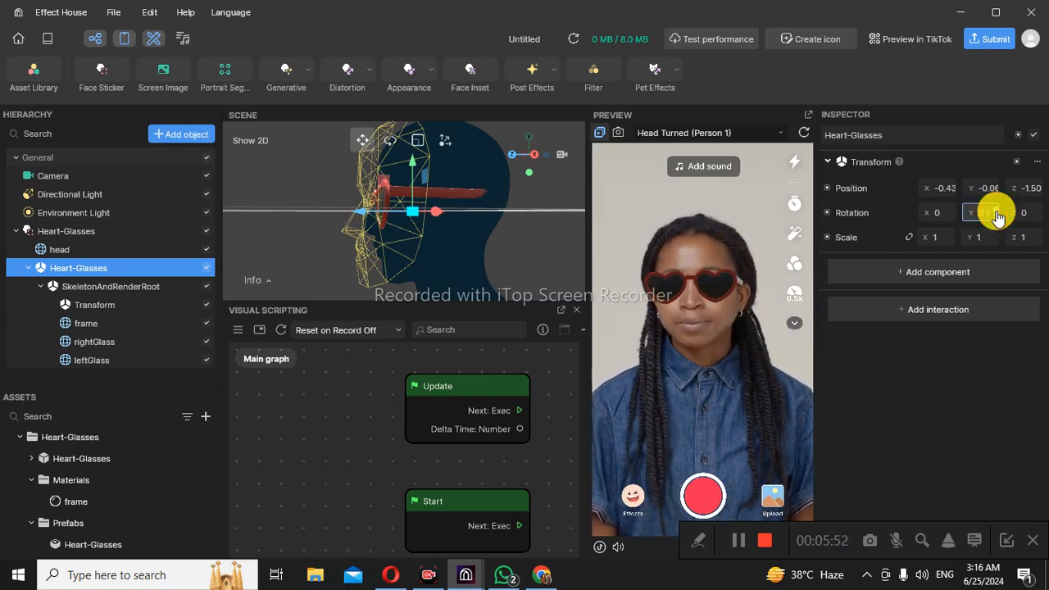
click(1042, 204)
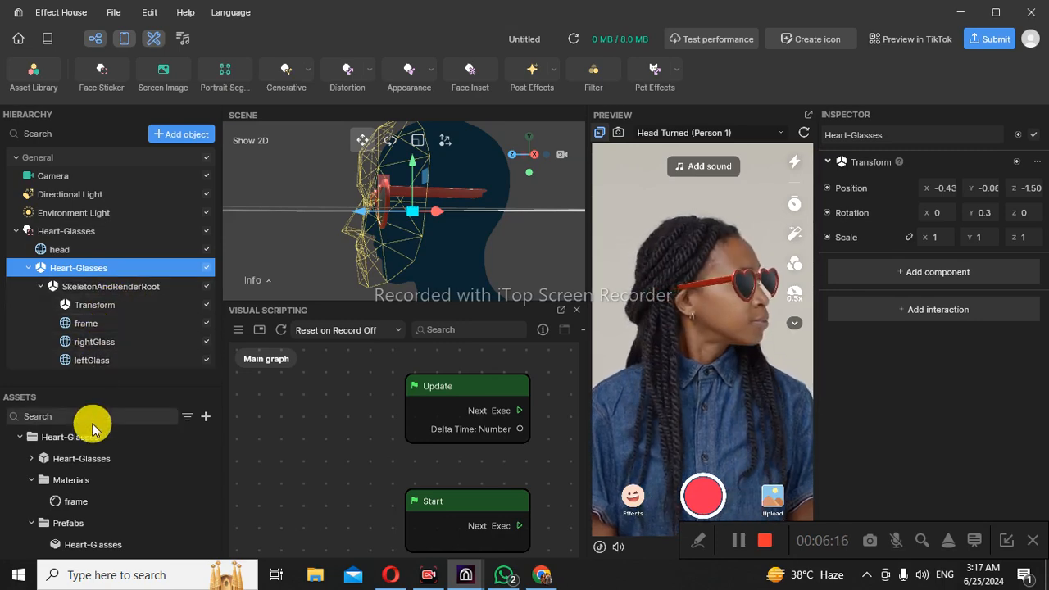
Step: Collapse the parent Heart-Glasses group in the hierarchy and hide it from the preview
click(12, 232)
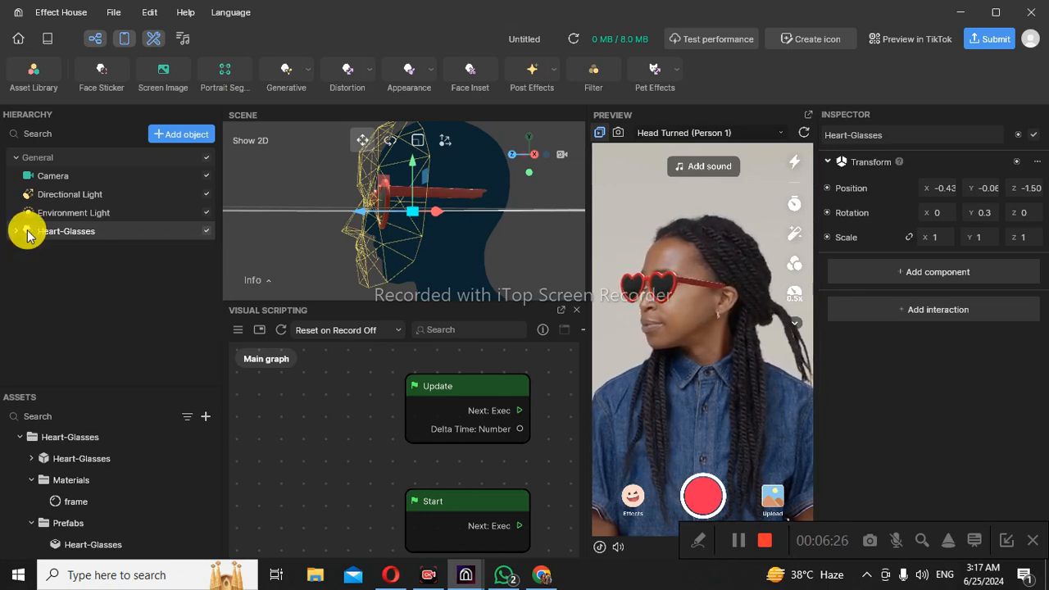
click(212, 231)
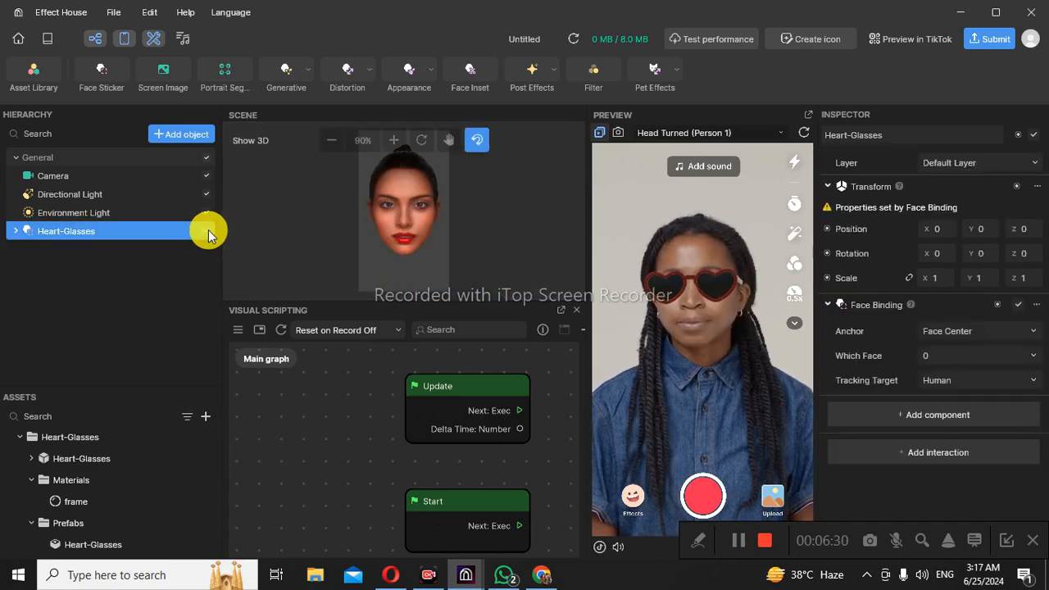
click(206, 231)
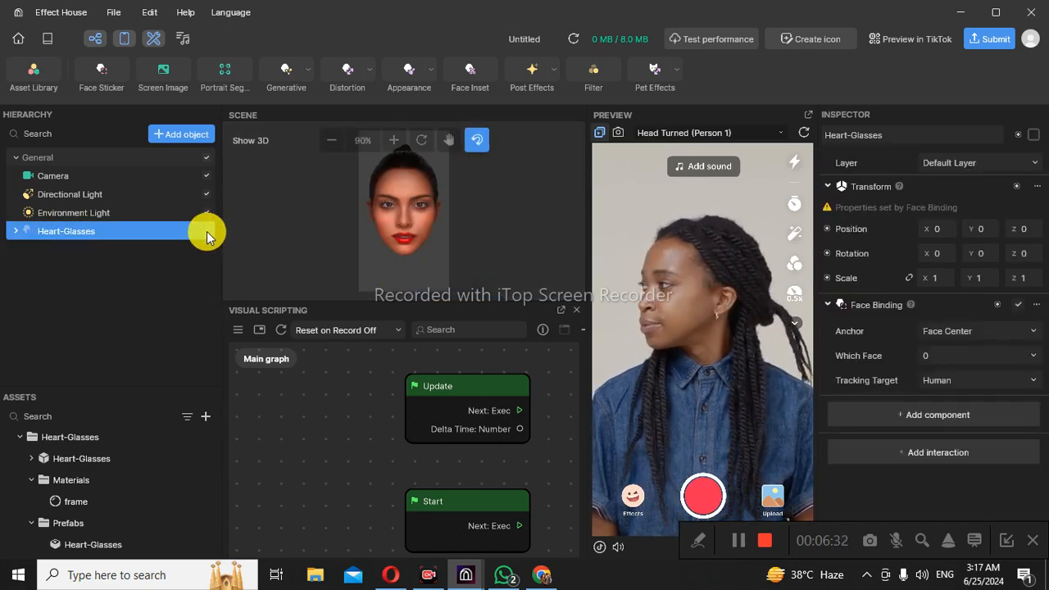
Step: Browse the Bunny Ears, Cute and Barrettes face stickers in the asset library and show the Heart-Glasses group again
click(41, 72)
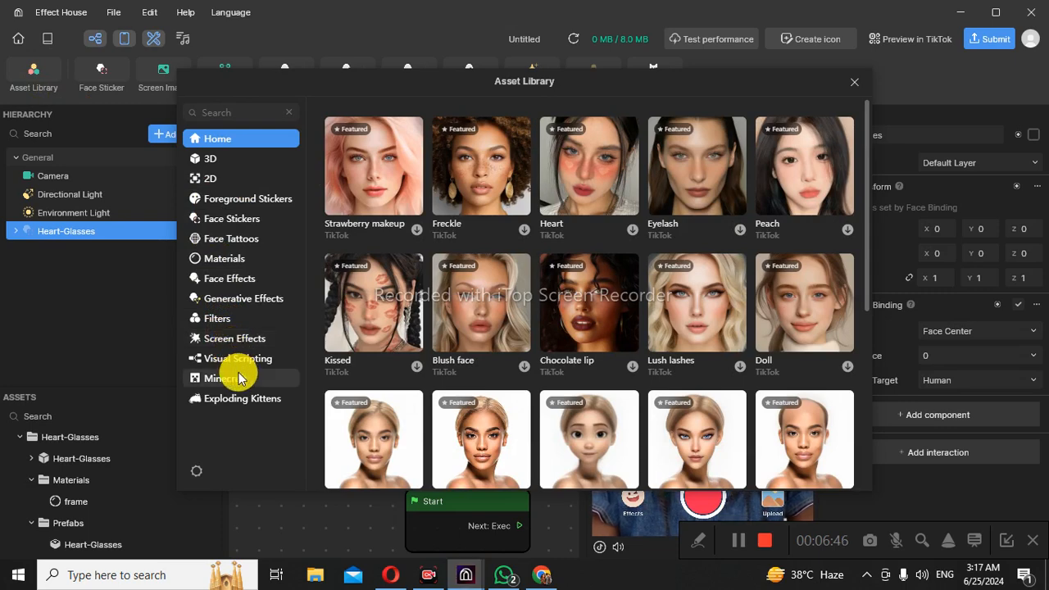
click(245, 219)
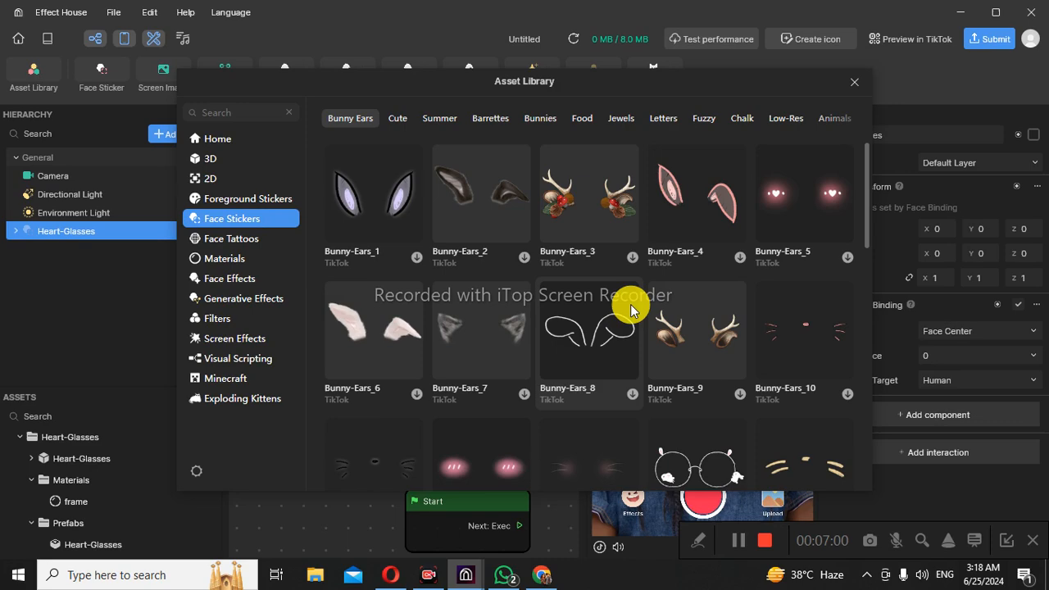
scroll(628, 304, down, 3)
scroll(630, 309, down, 6)
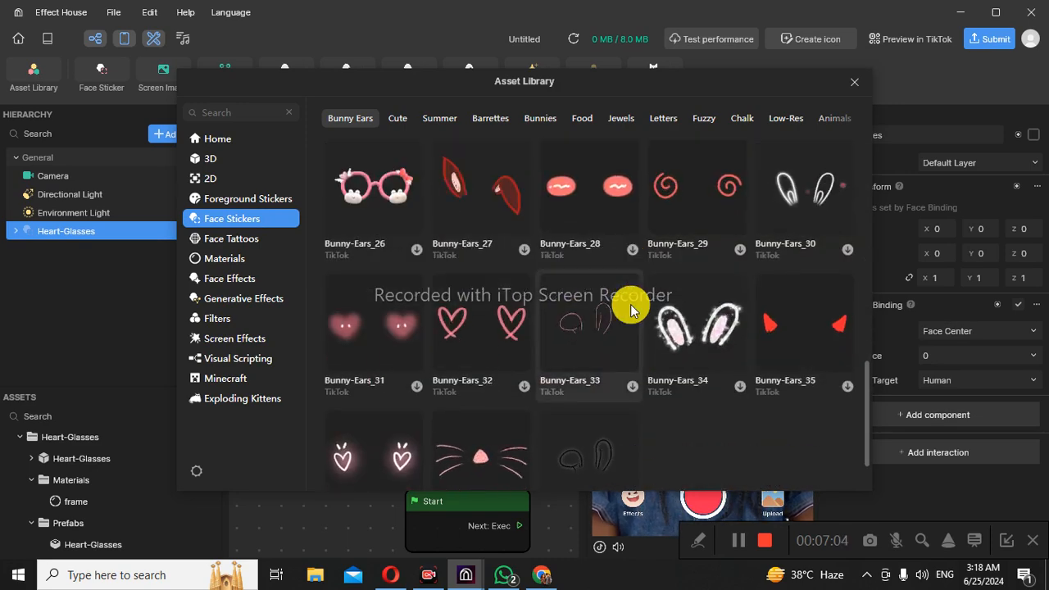
scroll(630, 304, down, 2)
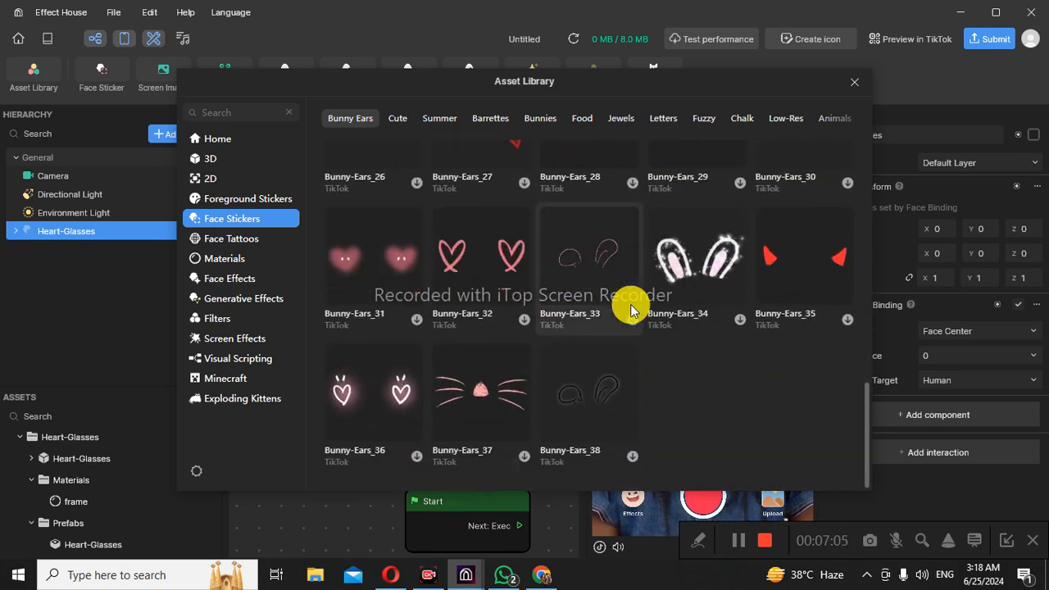
click(400, 122)
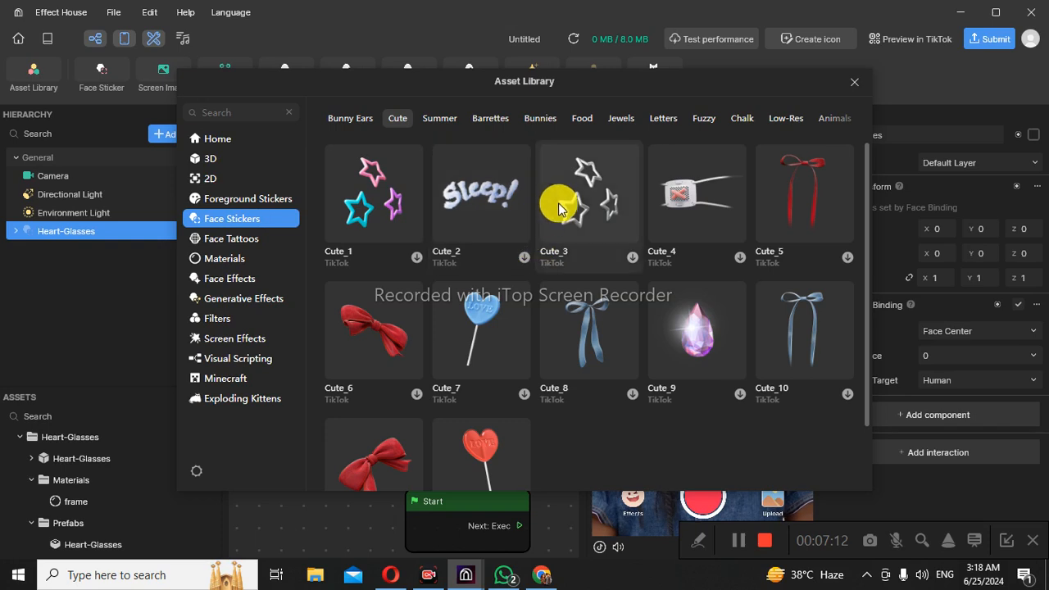
click(494, 128)
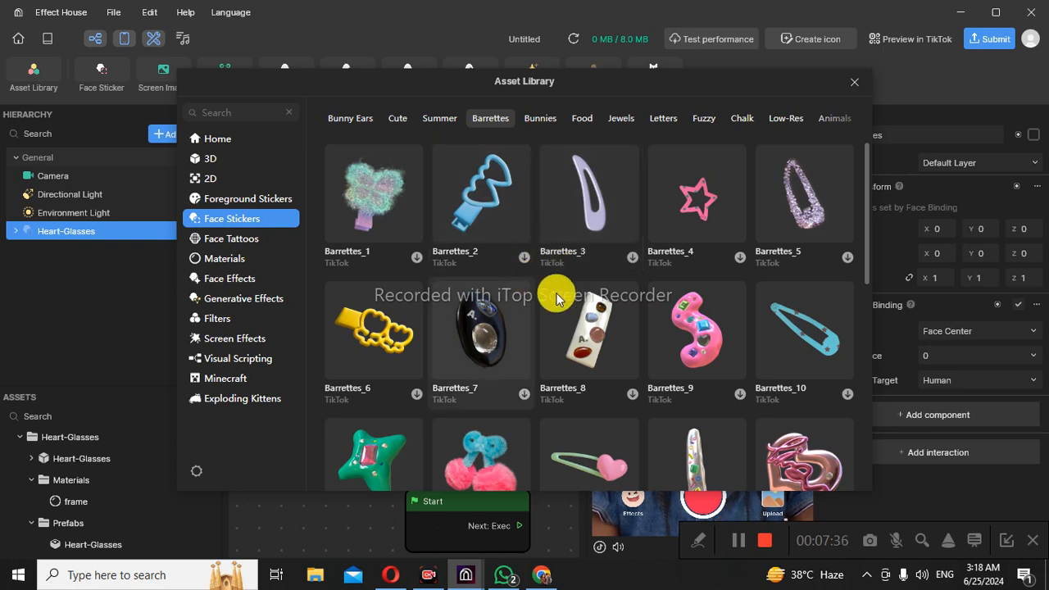
click(858, 84)
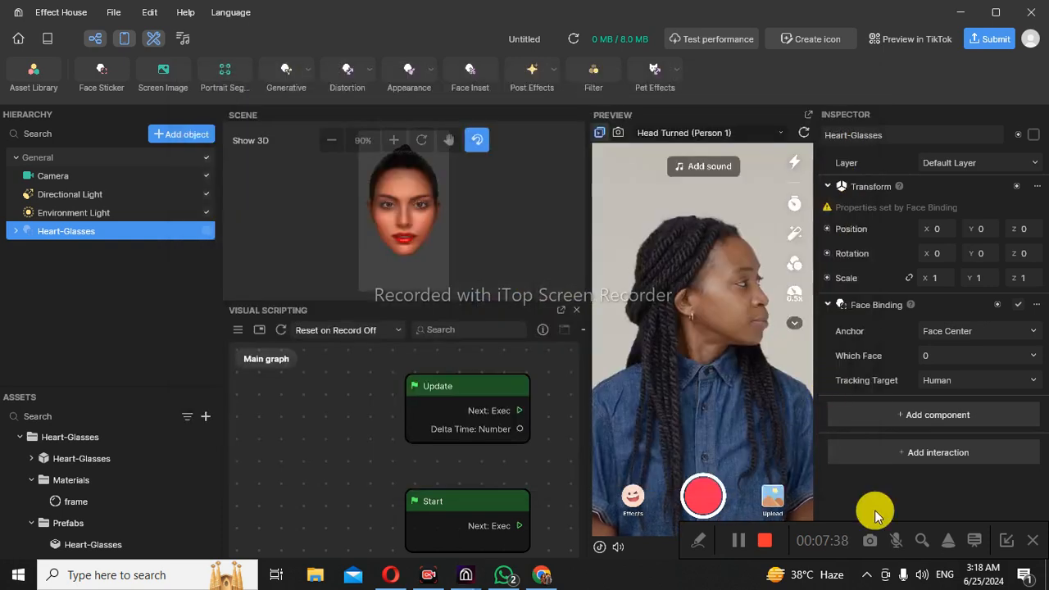
click(207, 232)
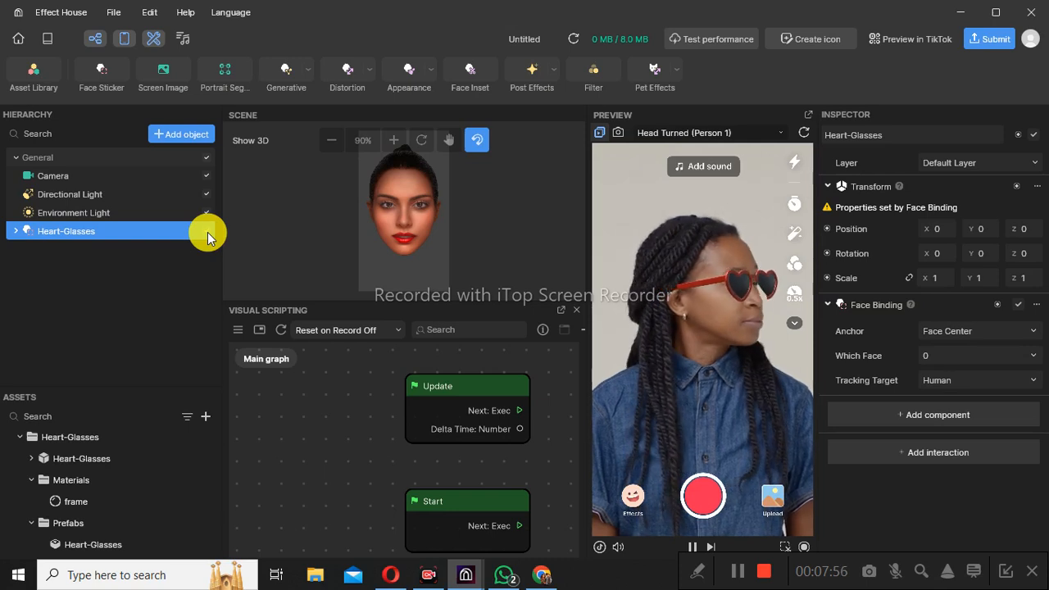
Step: Add the 3D Bunny Ears (with Physics) asset from the asset library to the effect
click(35, 76)
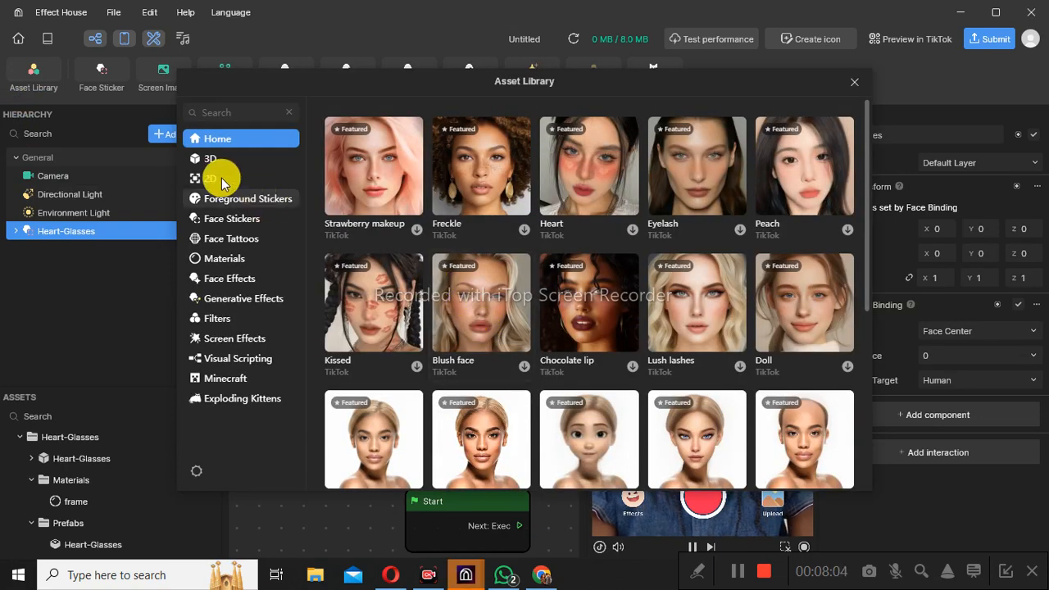
click(231, 164)
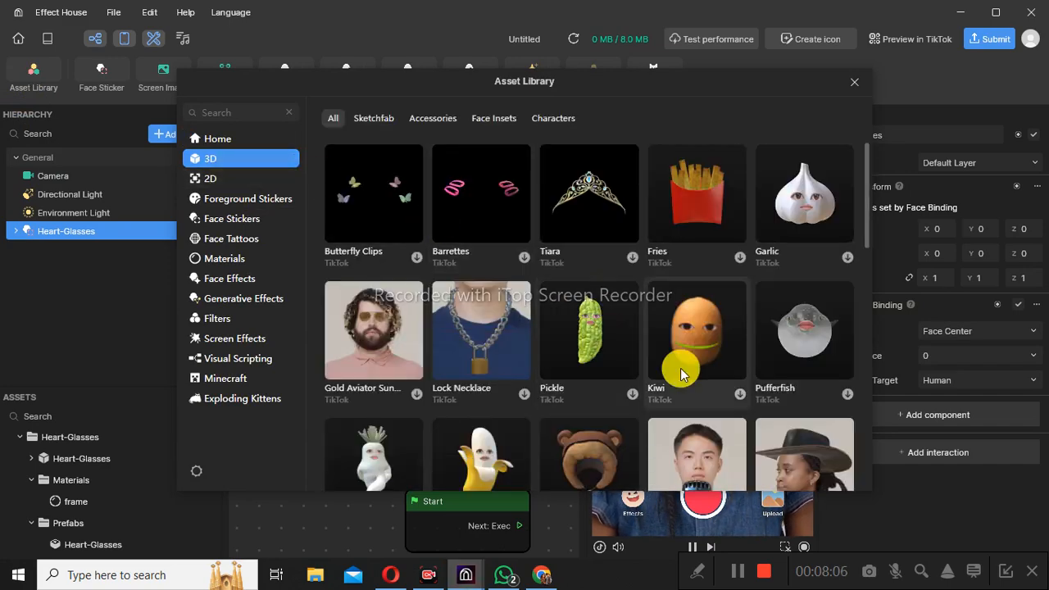
scroll(721, 450, down, 5)
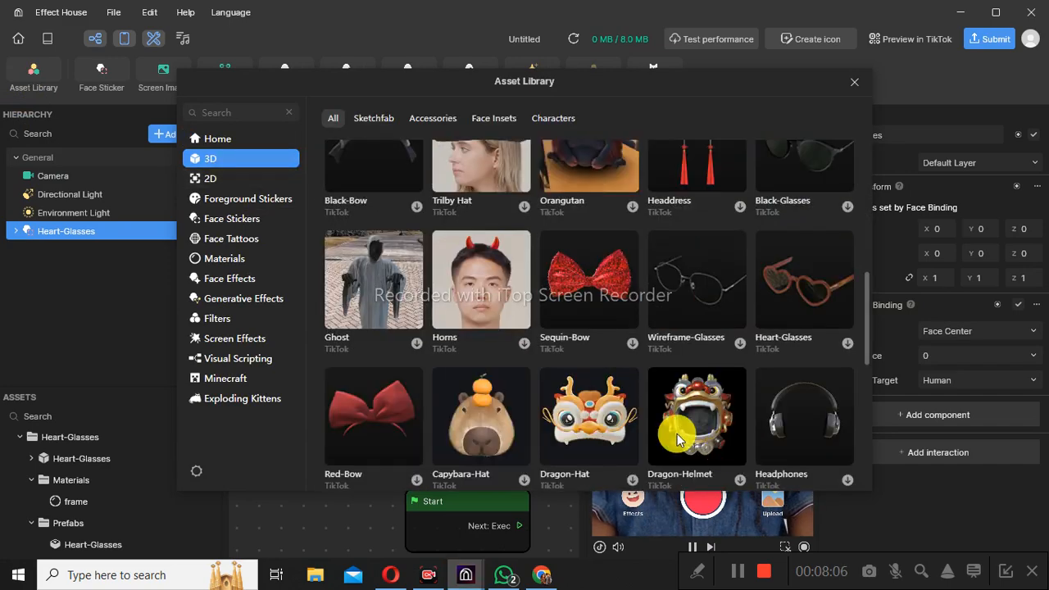
scroll(571, 246, down, 5)
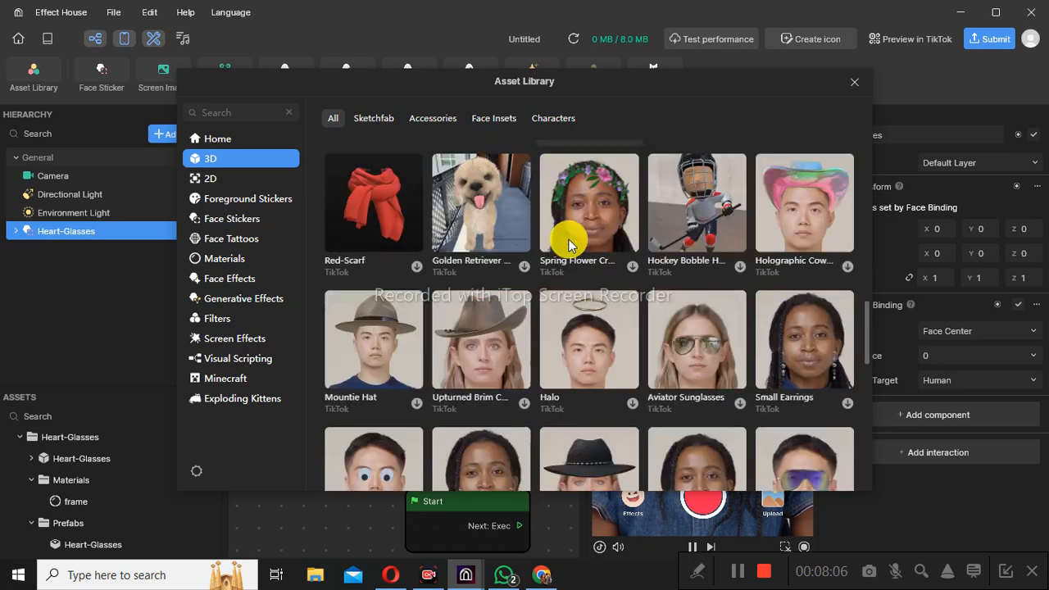
scroll(571, 254, down, 3)
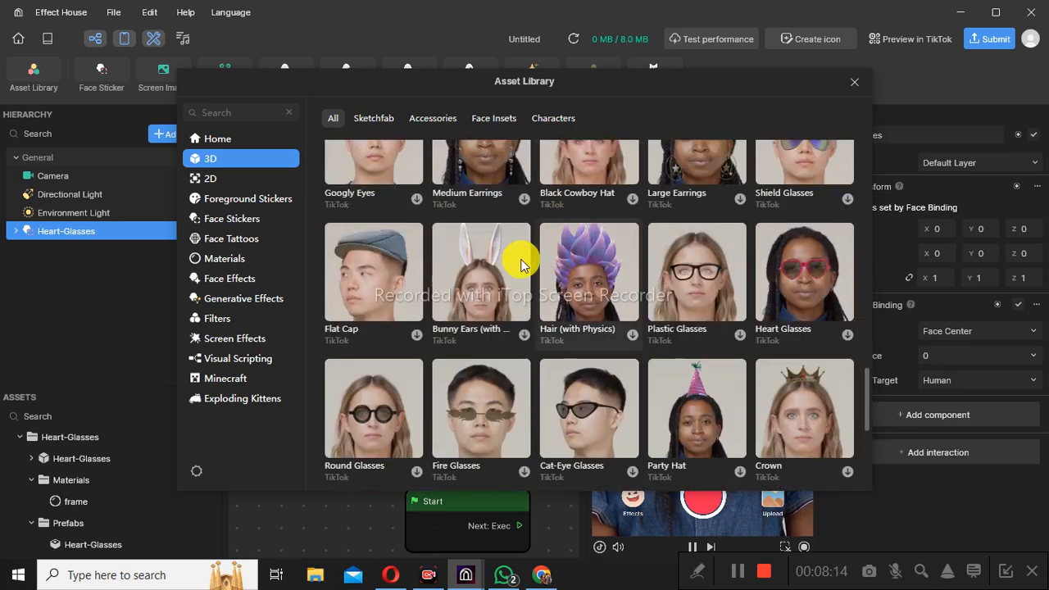
click(511, 342)
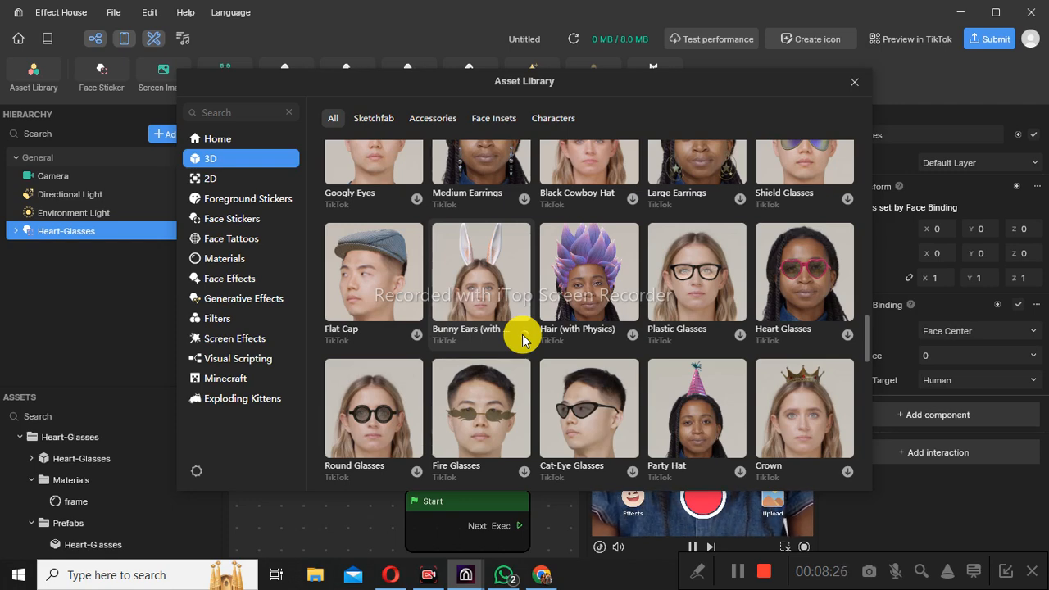
click(523, 334)
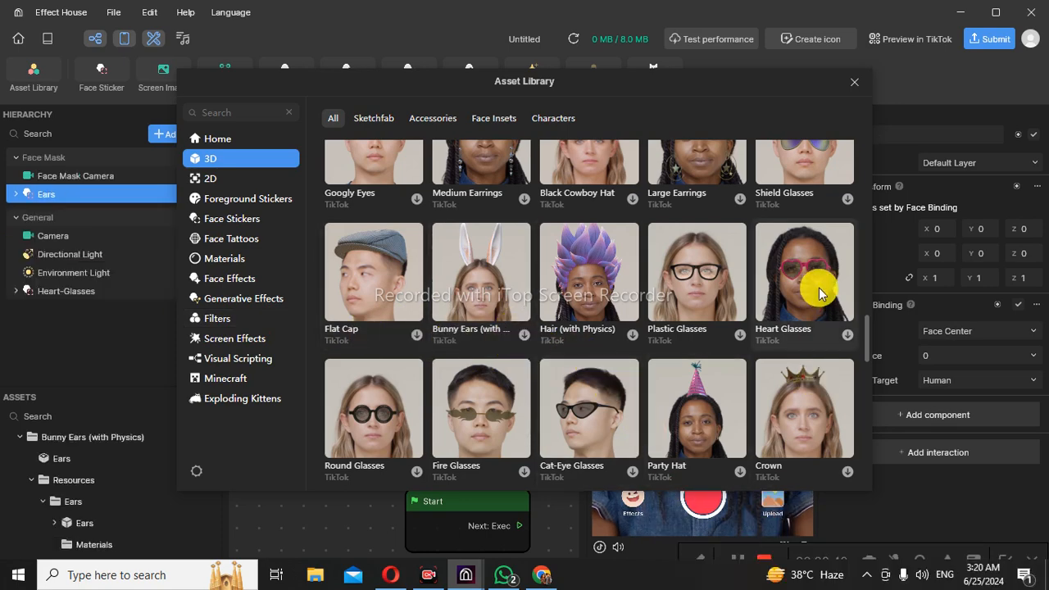
click(854, 82)
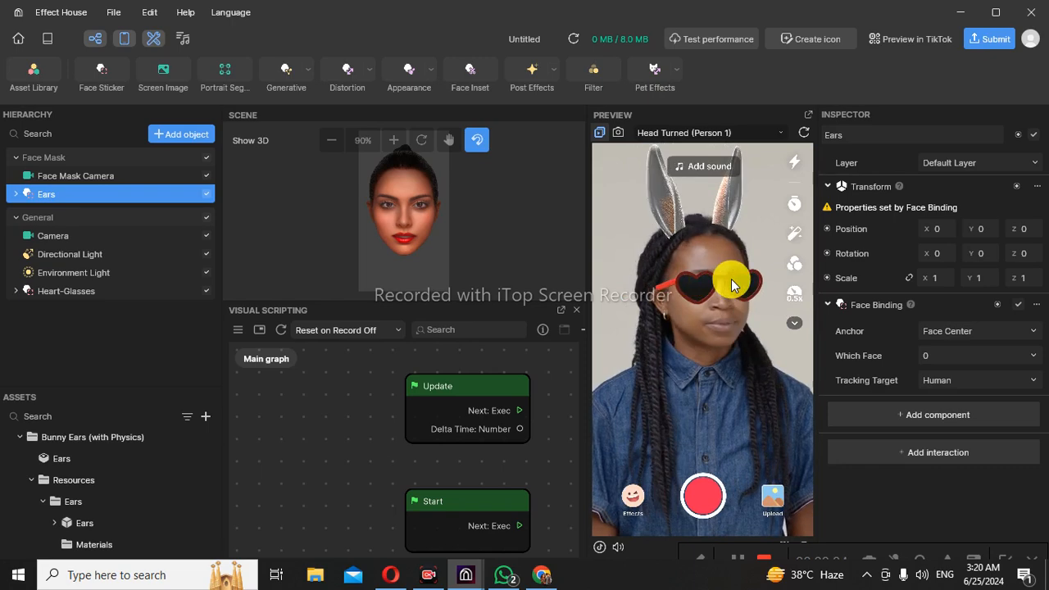
Step: Look through the Ears group's nested objects and hide both the Ears and Heart-Glasses groups
click(17, 194)
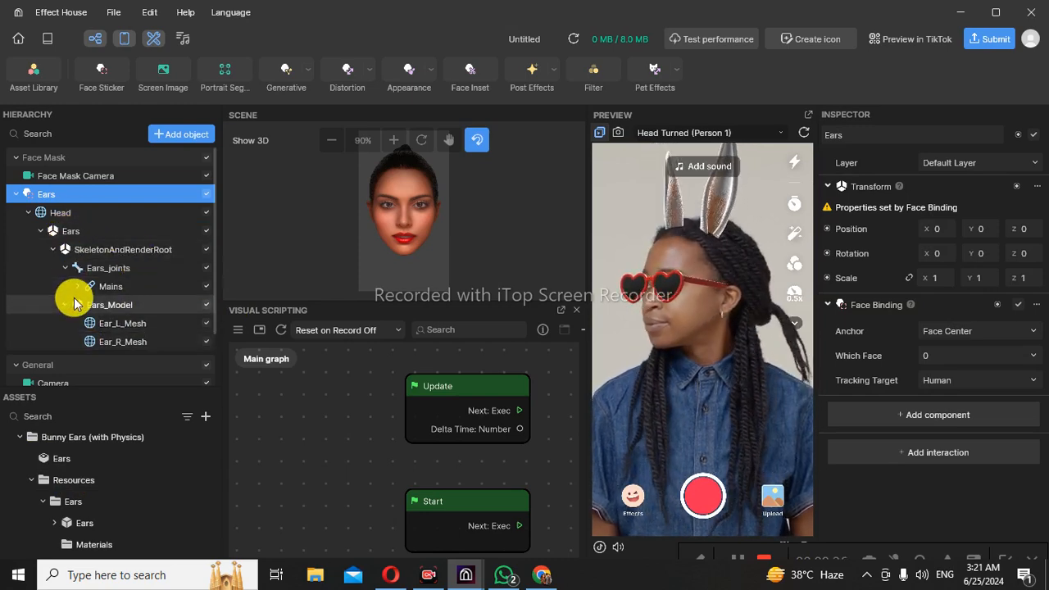
click(17, 194)
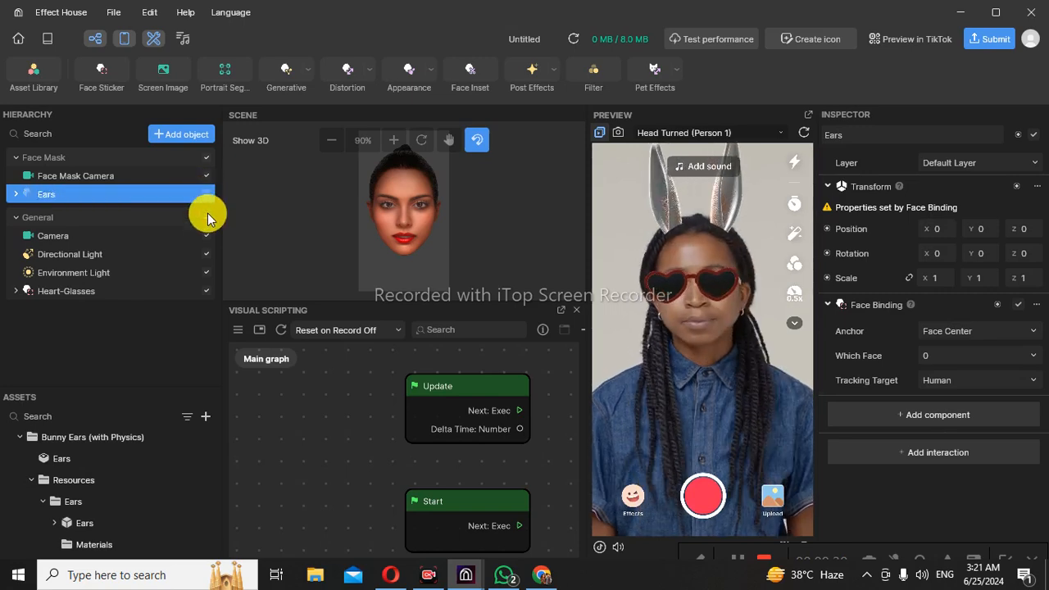
click(206, 195)
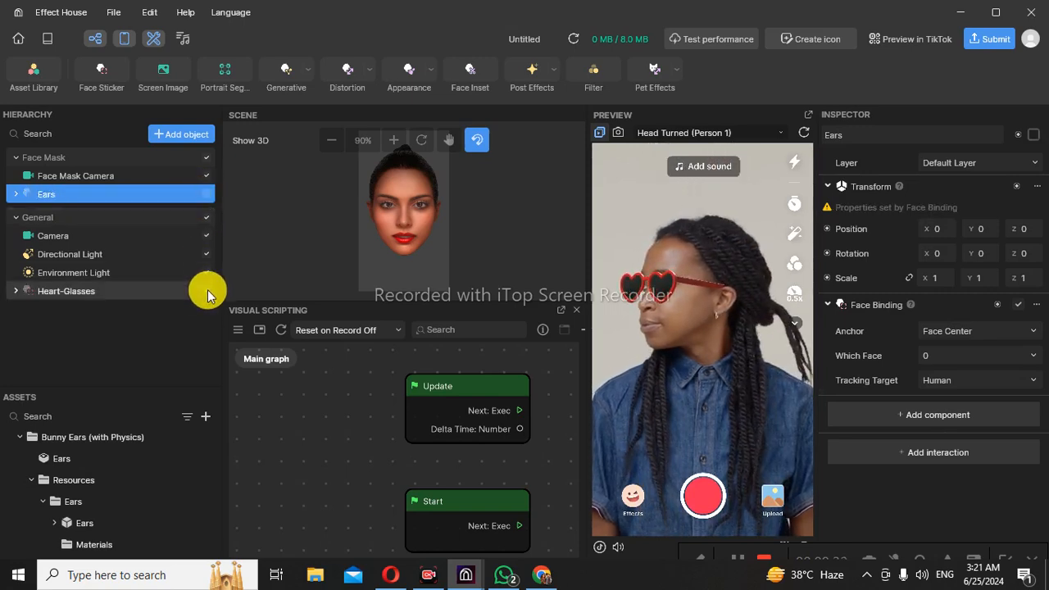
click(207, 291)
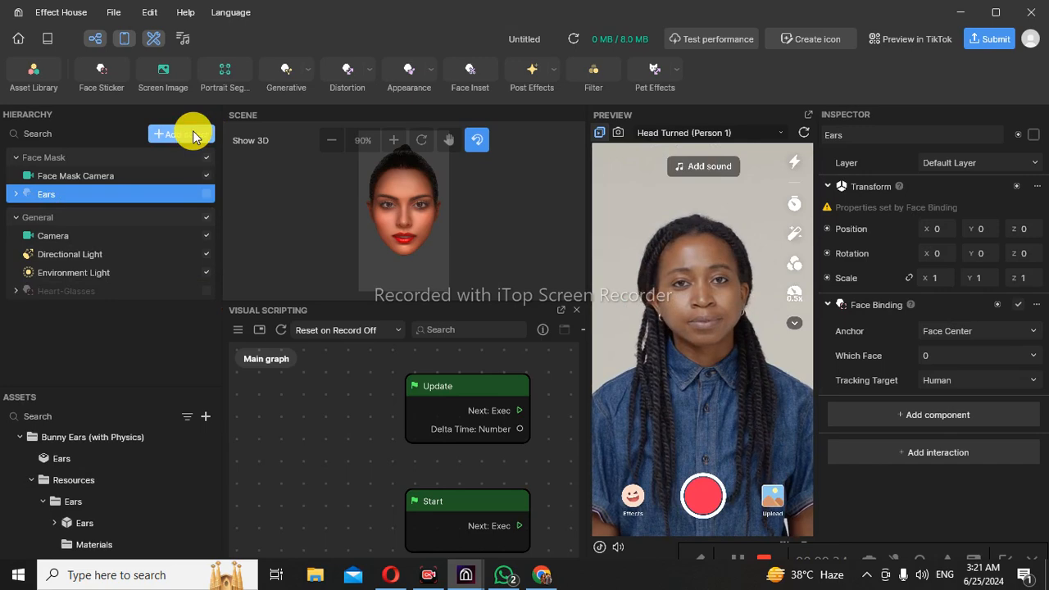
Step: Add a Head Tracker object from the AR Tracking category to the scene
click(195, 137)
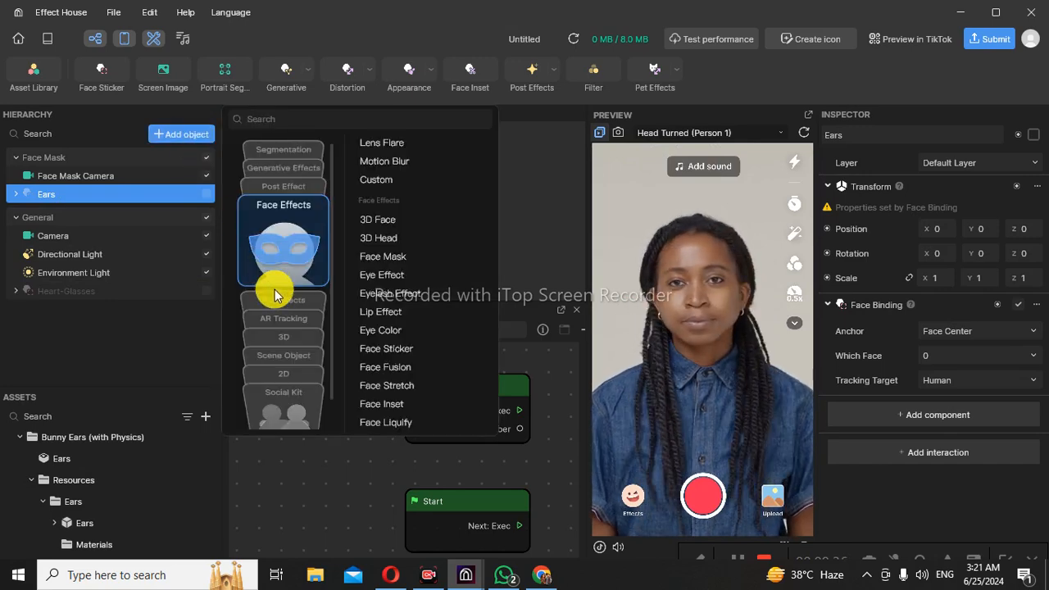
click(283, 317)
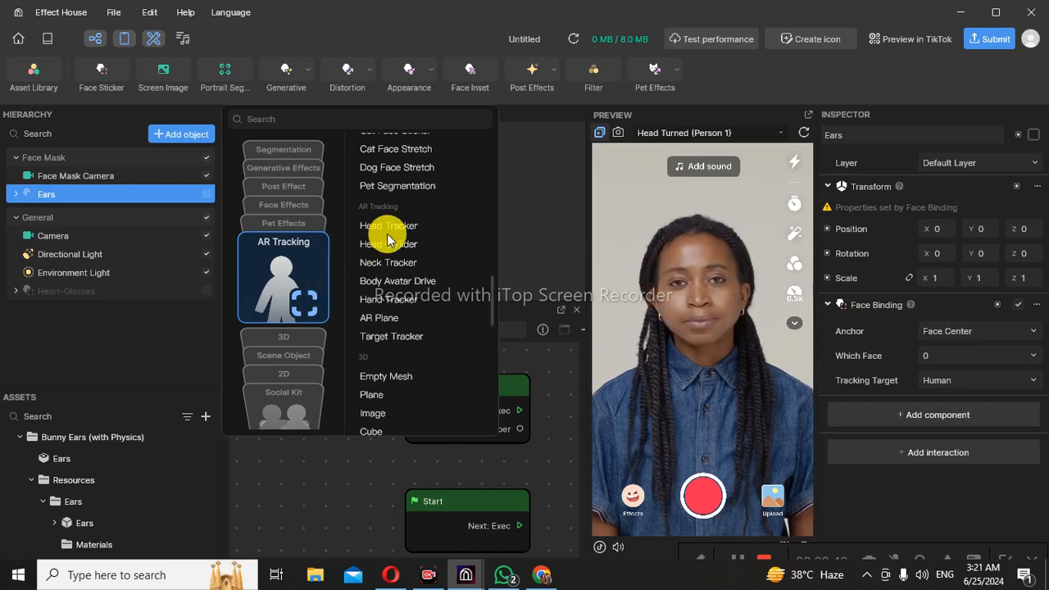
click(396, 229)
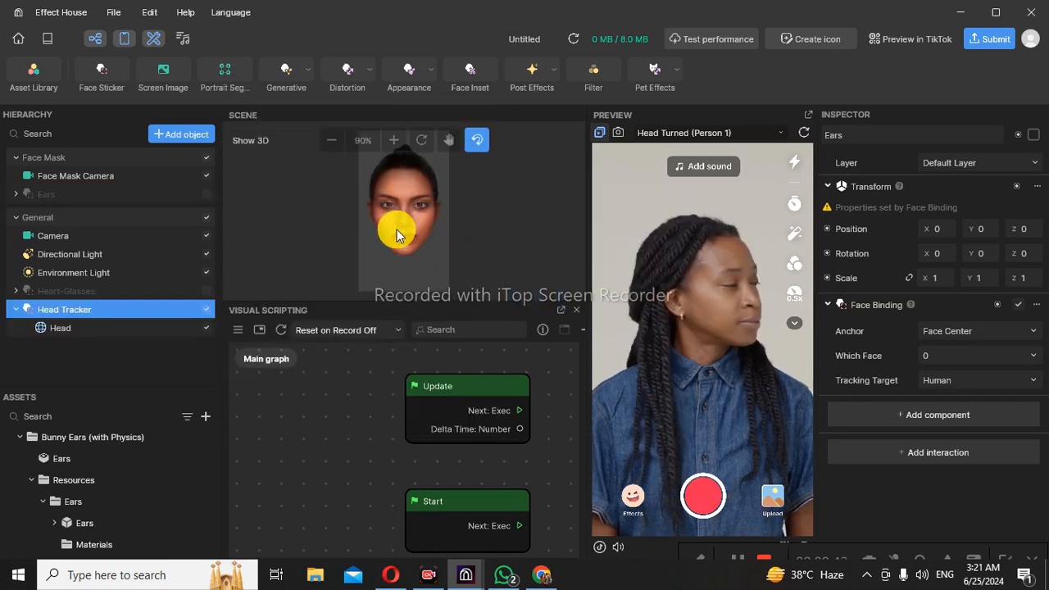
Step: Find the Heart-Glasses model among the project assets and nest it under the Head Tracker object in the scene hierarchy
scroll(92, 527, down, 2)
click(91, 523)
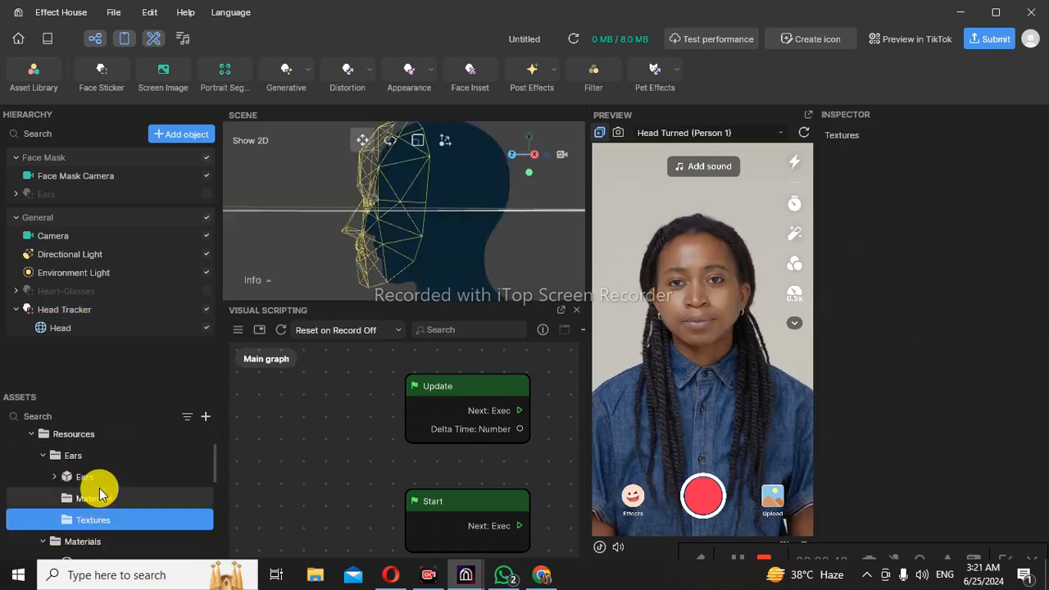
scroll(90, 536, down, 2)
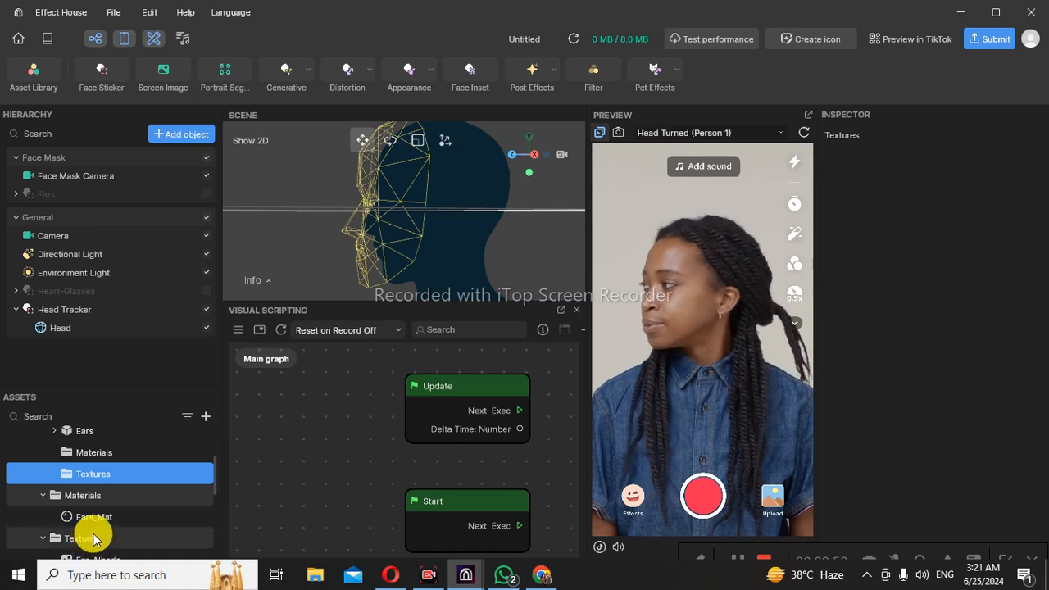
scroll(102, 535, down, 4)
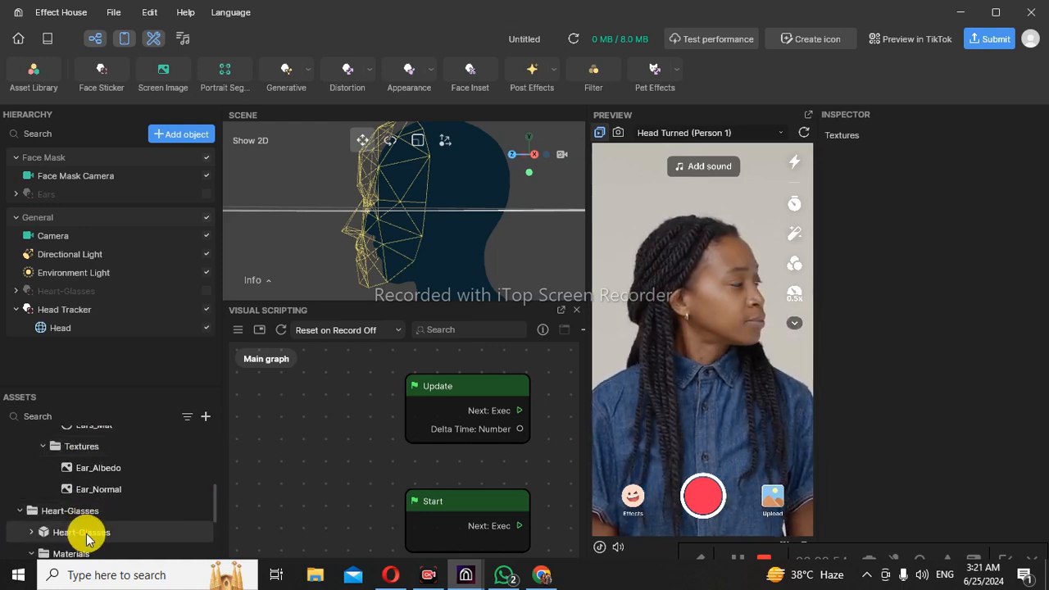
drag(80, 512, 75, 313)
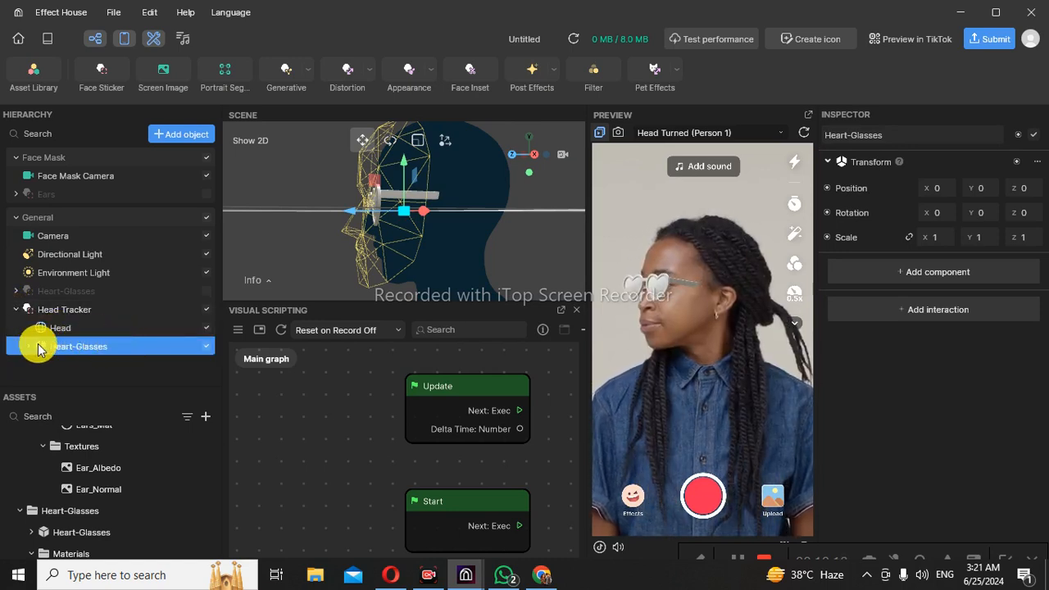
Step: Expand the new Heart-Glasses object and its SkeletonAndRenderRoot to examine the nested frame, rightGlass and leftGlass parts
click(31, 348)
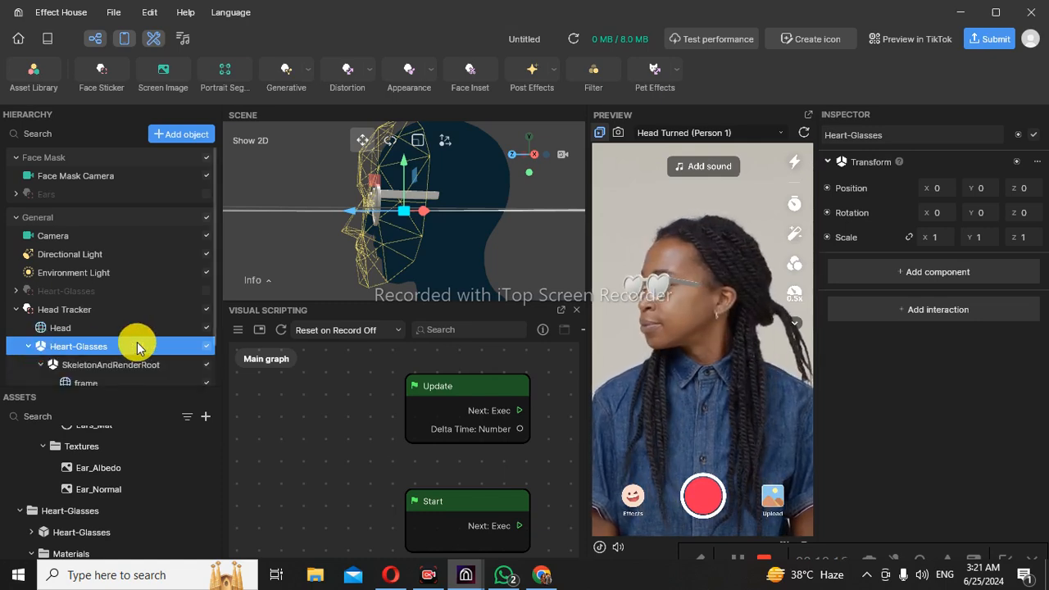
scroll(136, 346, down, 1)
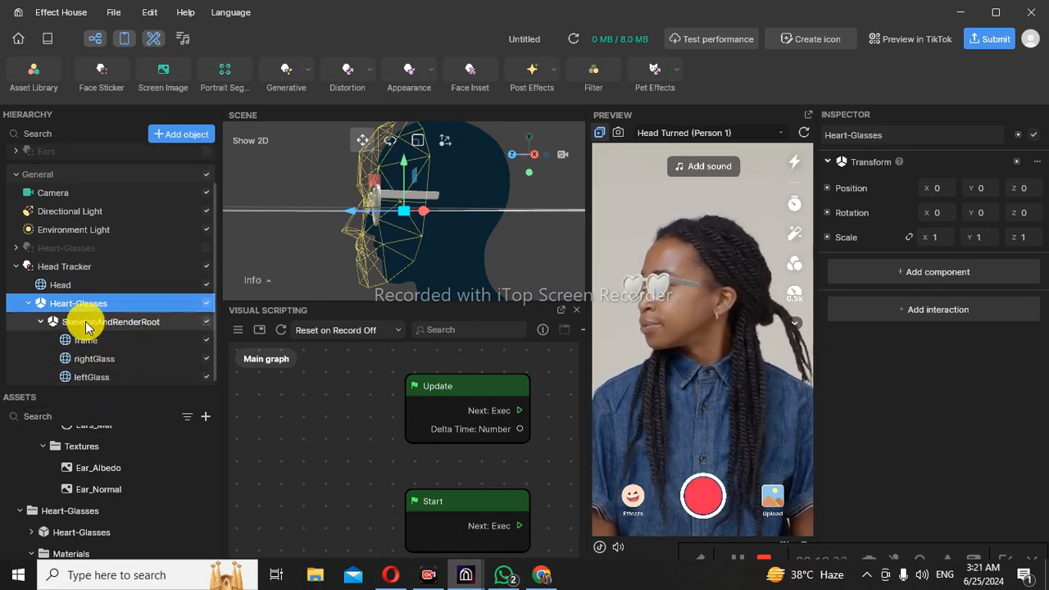
click(40, 322)
scroll(39, 328, up, 1)
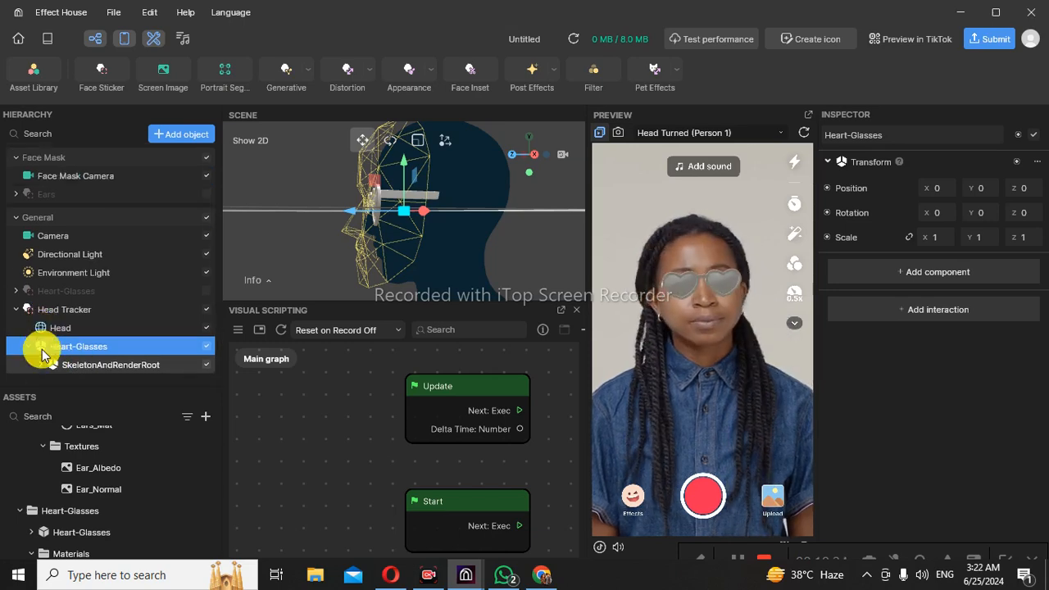
click(40, 365)
scroll(78, 336, down, 1)
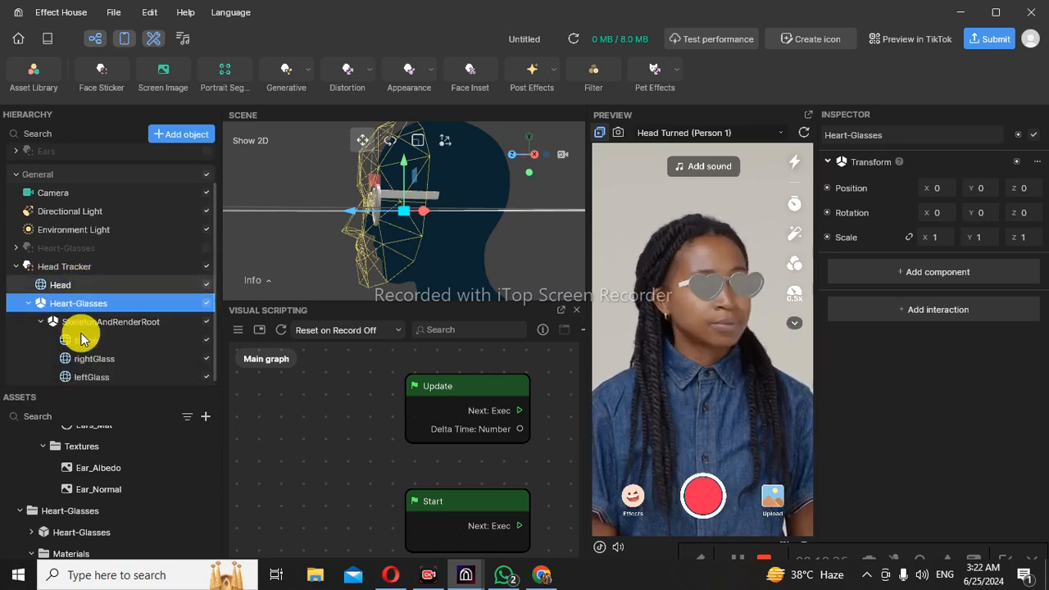